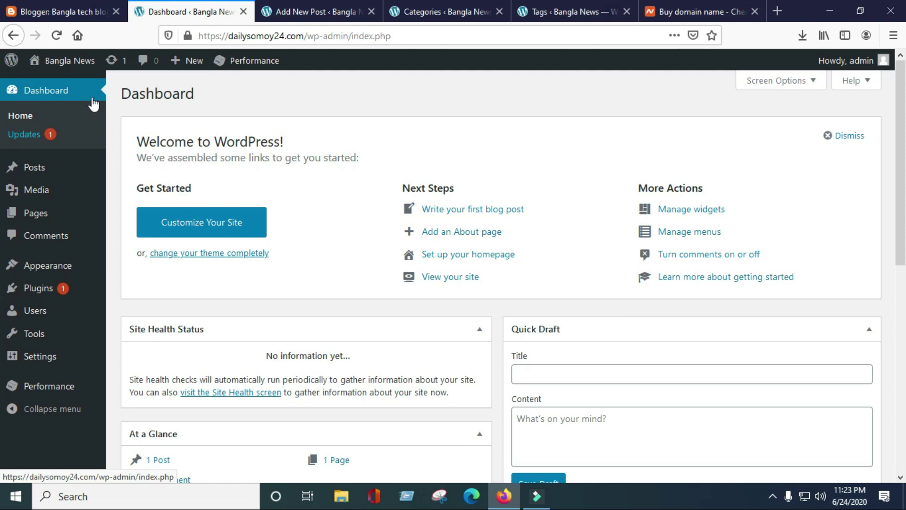
# Compare the Blogger dashboard with the WordPress dashboard of the Bangla News site.
pyautogui.click(67, 3)
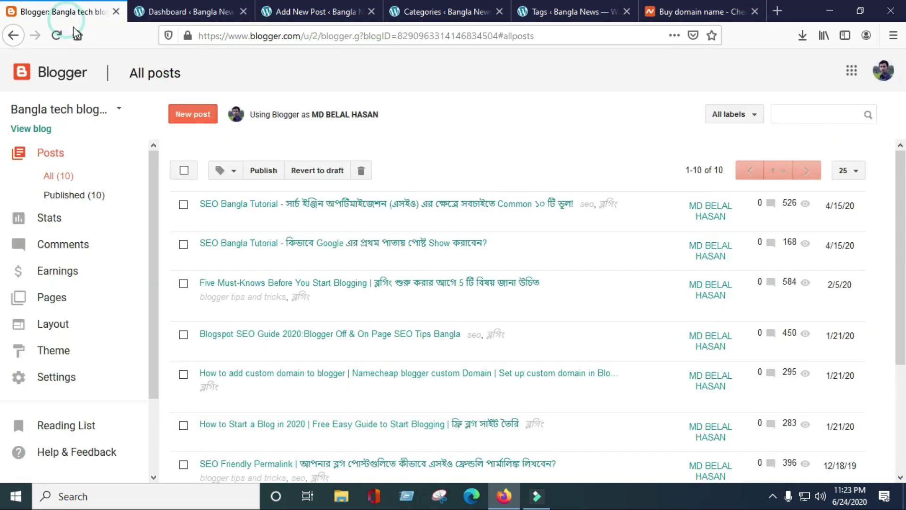
pyautogui.click(166, 8)
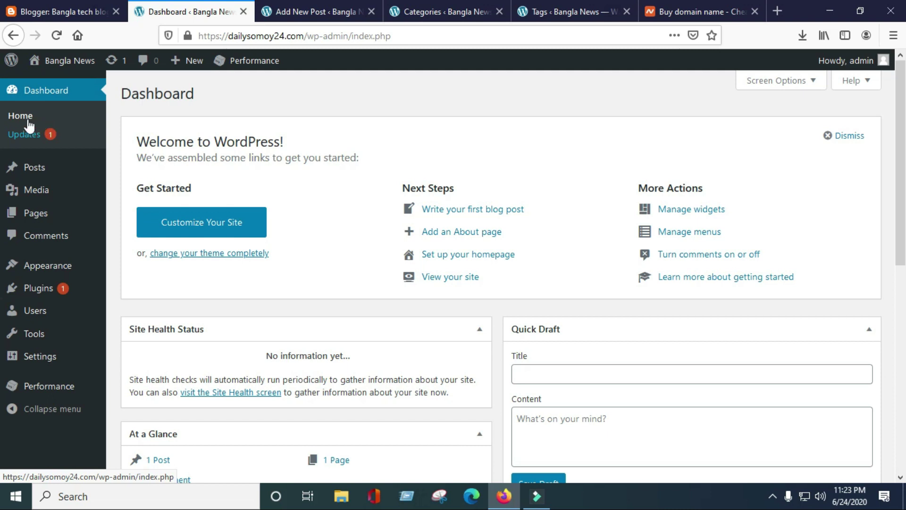
pyautogui.click(56, 12)
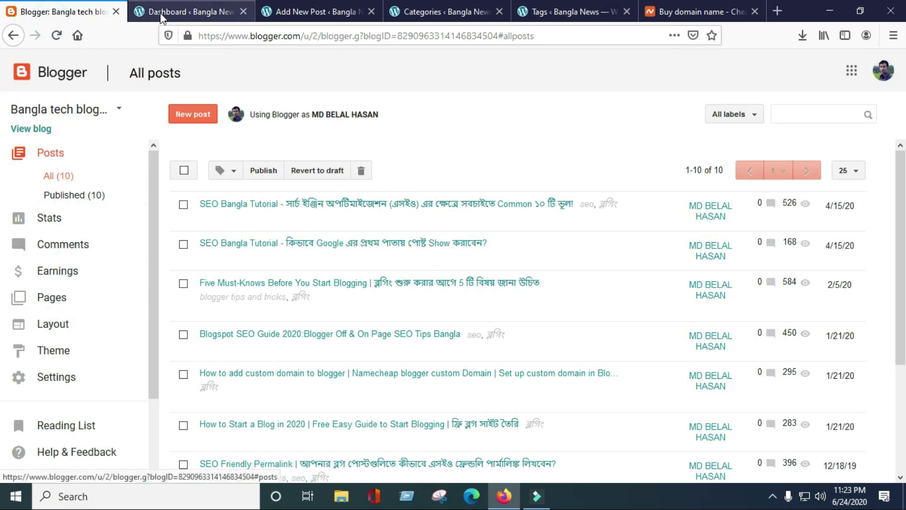
pyautogui.click(184, 11)
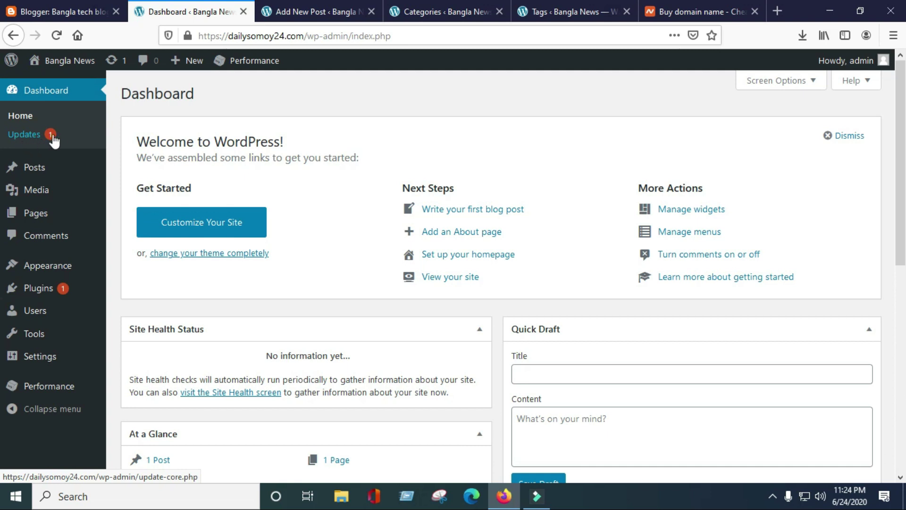
# View the WordPress Updates page in a separate tab, check W3 Total Cache's installed and available versions, and close the page.
pyautogui.rightClick(29, 137)
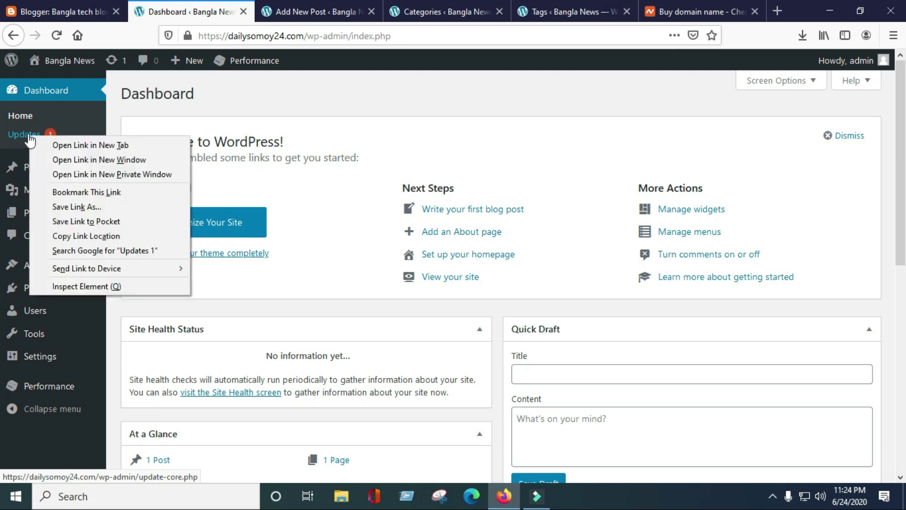
pyautogui.click(61, 144)
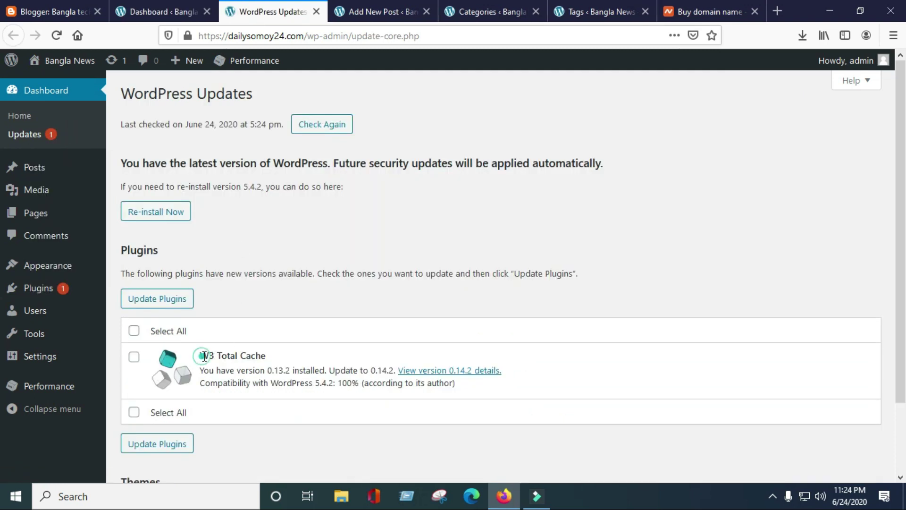
pyautogui.moveTo(204, 356); pyautogui.dragTo(266, 354)
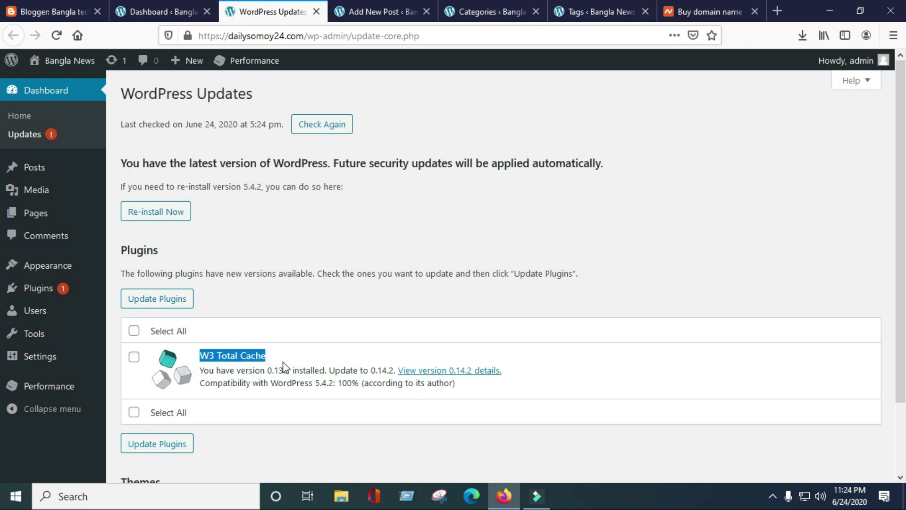
pyautogui.moveTo(265, 371); pyautogui.dragTo(291, 370)
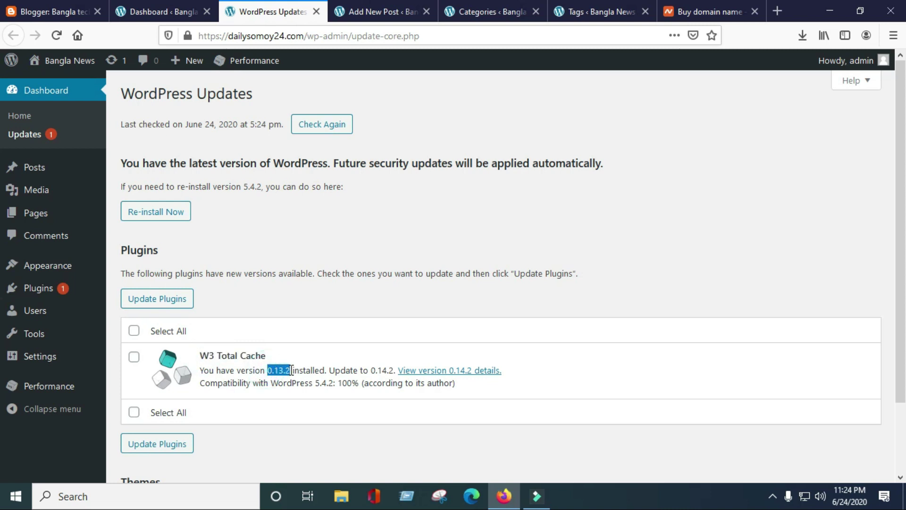
pyautogui.moveTo(375, 371); pyautogui.dragTo(394, 370)
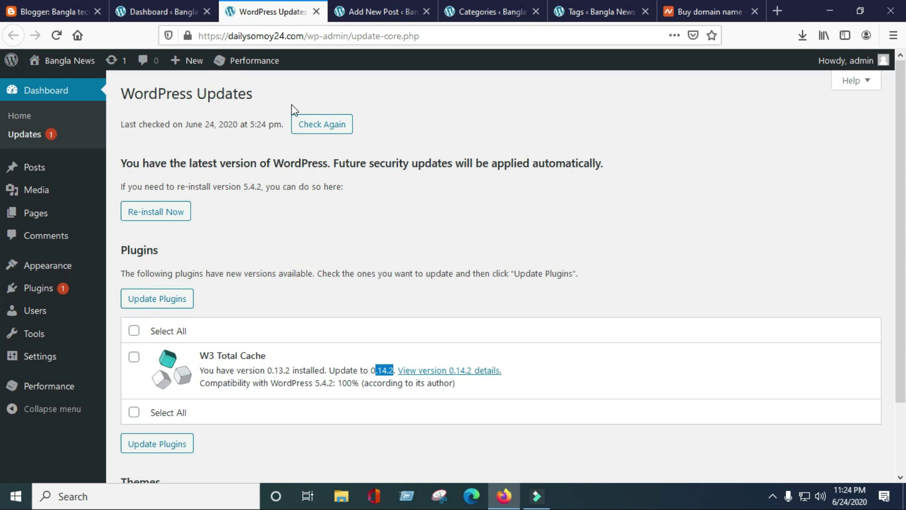
pyautogui.hotkey('ctrl', 'w')
# Compare Blogger's post list with the WordPress All Posts page, viewed in a separate tab and closed again.
pyautogui.moveTo(21, 175)
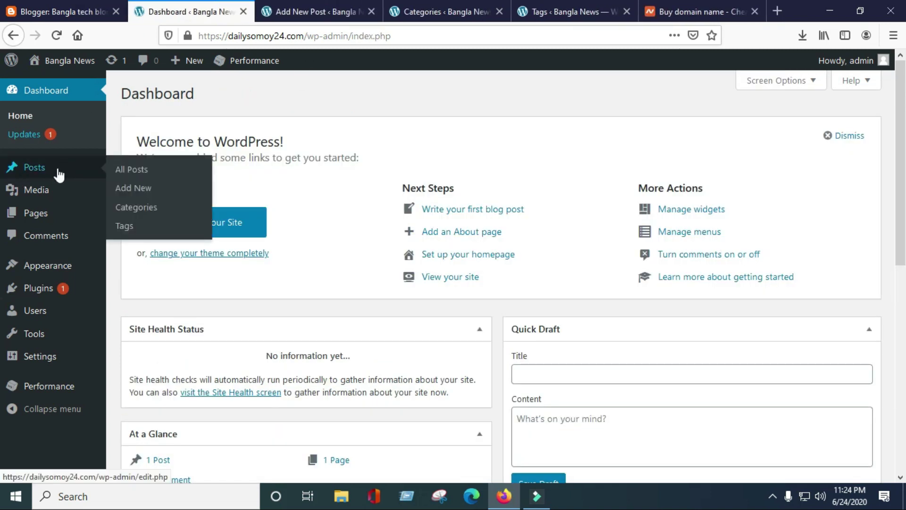
pyautogui.click(47, 12)
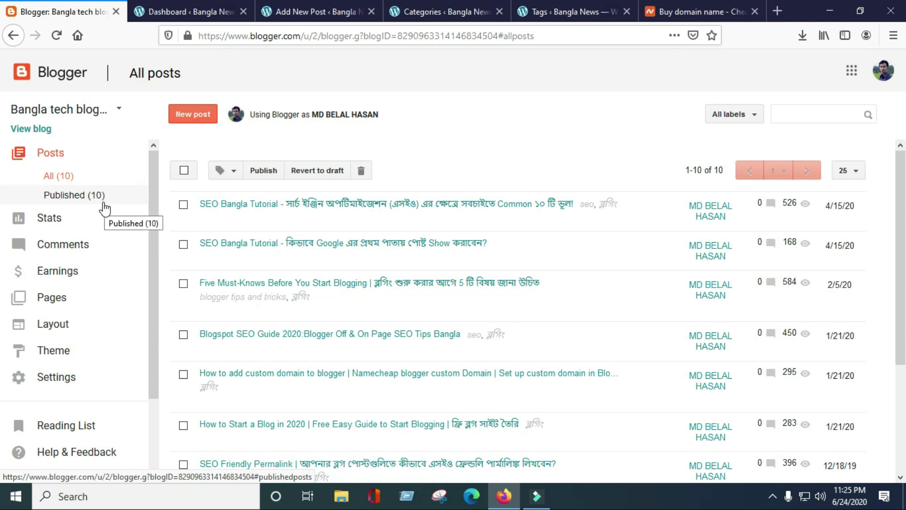
pyautogui.click(175, 7)
pyautogui.moveTo(41, 173)
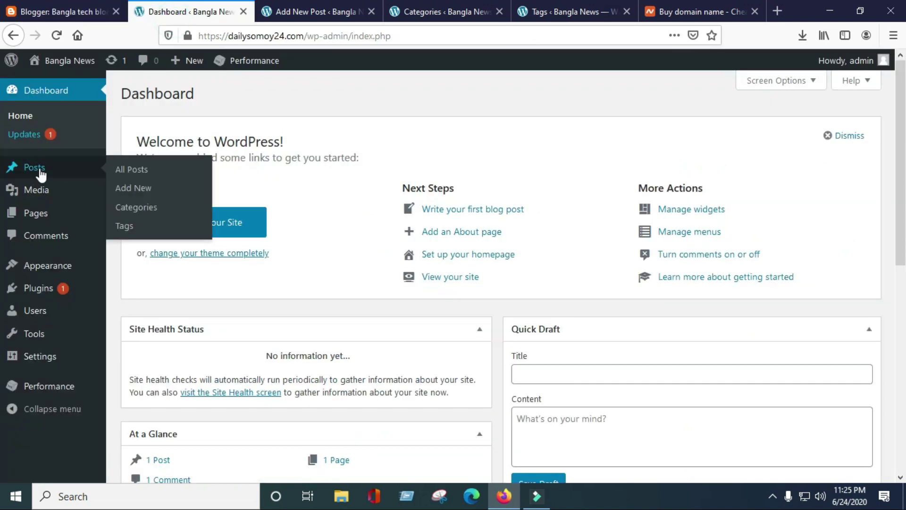
pyautogui.rightClick(142, 171)
pyautogui.click(184, 175)
pyautogui.hotkey('ctrl', 'Tab')
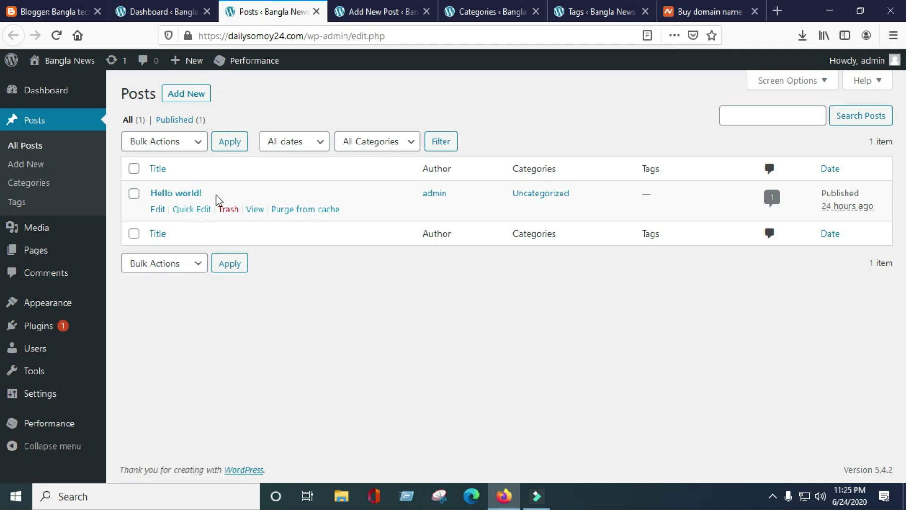
pyautogui.click(316, 12)
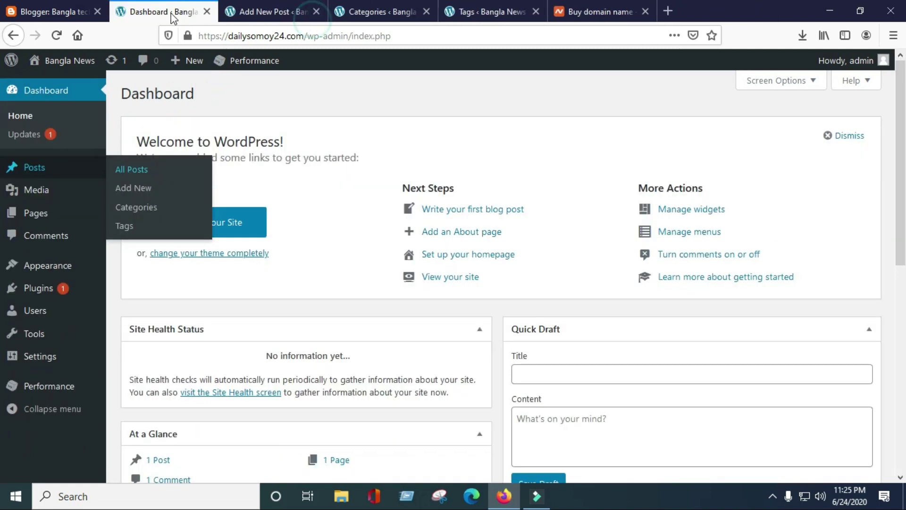
# Compare the WordPress editor for adding a new post with Blogger's new post option.
pyautogui.click(70, 5)
pyautogui.click(172, 11)
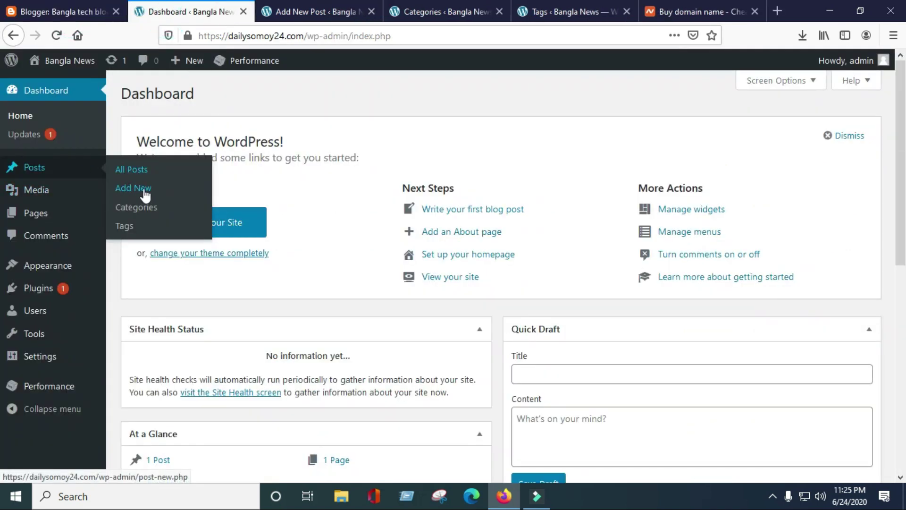
pyautogui.click(302, 11)
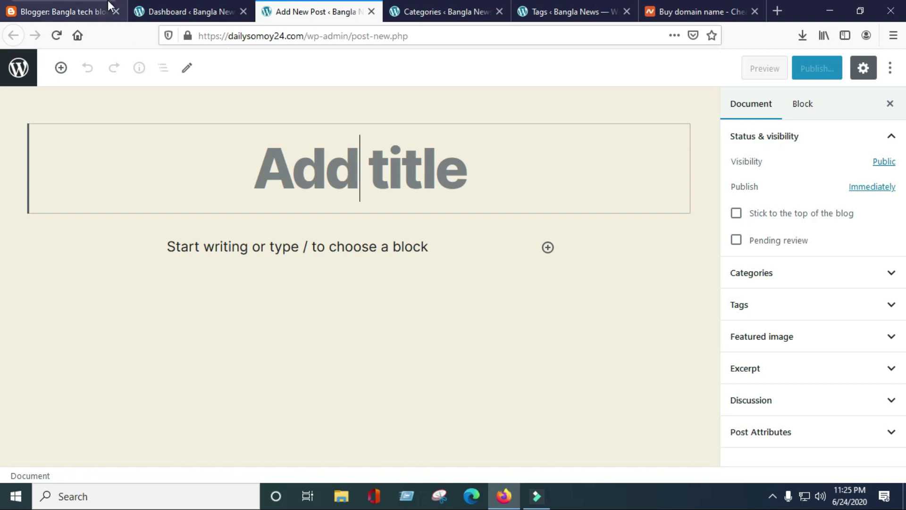
pyautogui.click(166, 10)
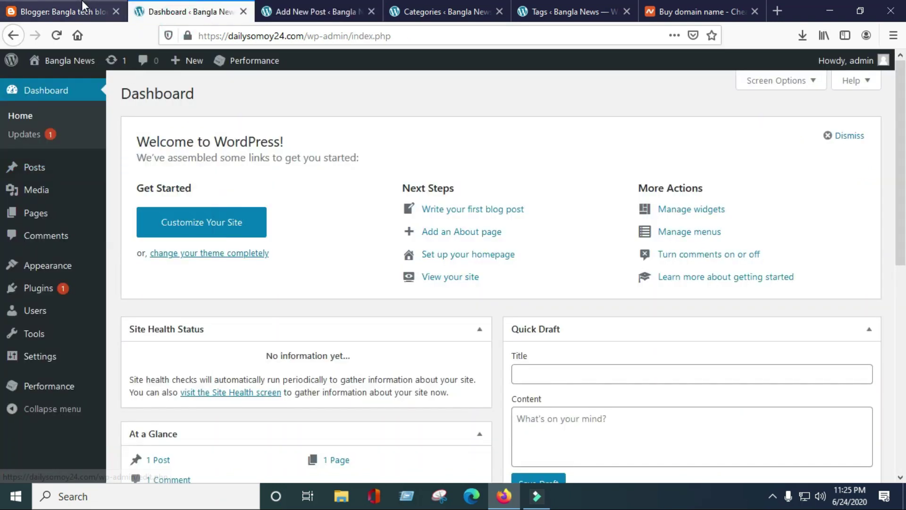
pyautogui.click(71, 11)
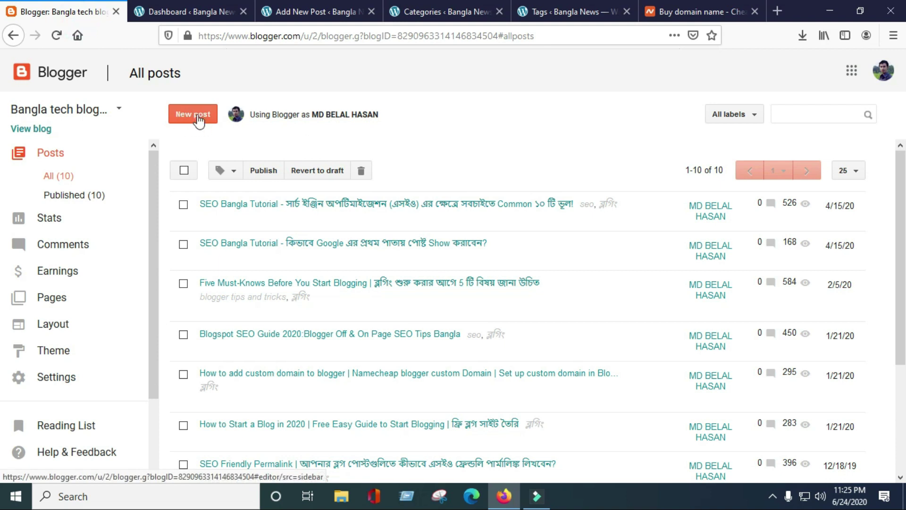
# Examine the WordPress Posts submenu alongside Blogger's post labels and the Namecheap site's navigation menu.
pyautogui.click(188, 13)
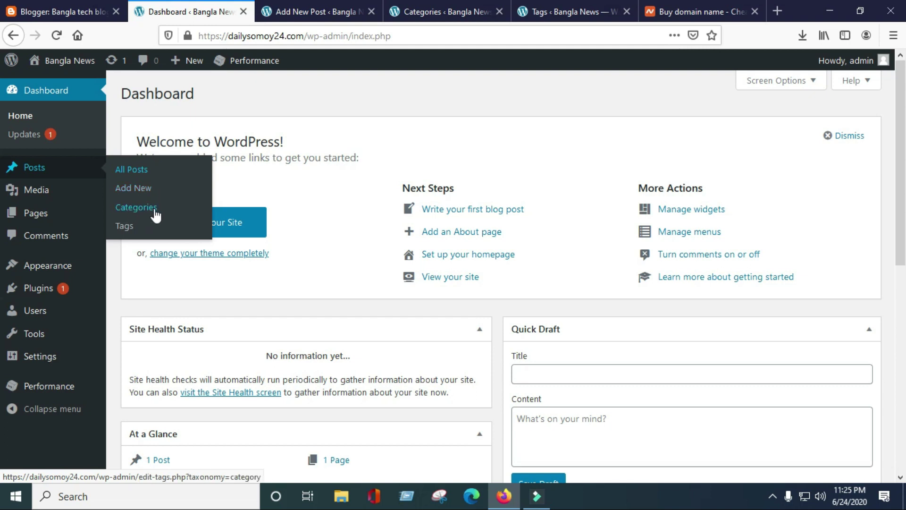
pyautogui.click(62, 11)
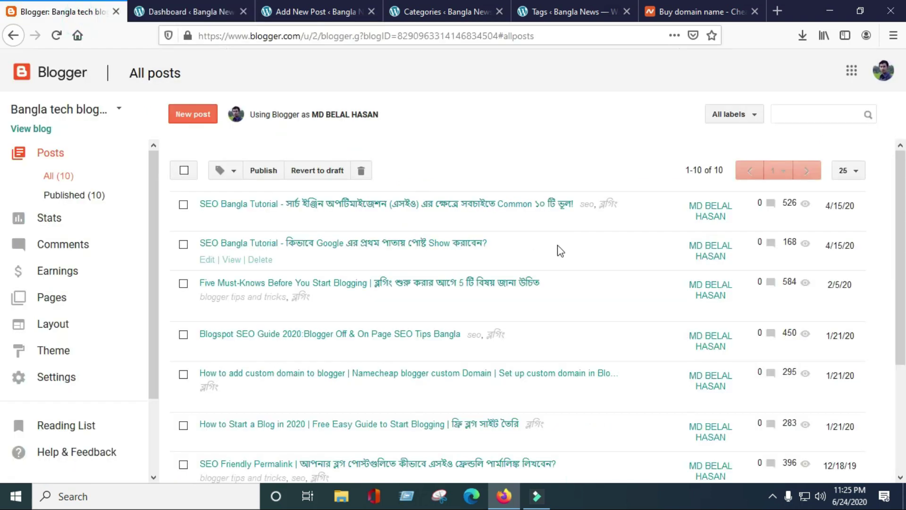
pyautogui.click(694, 11)
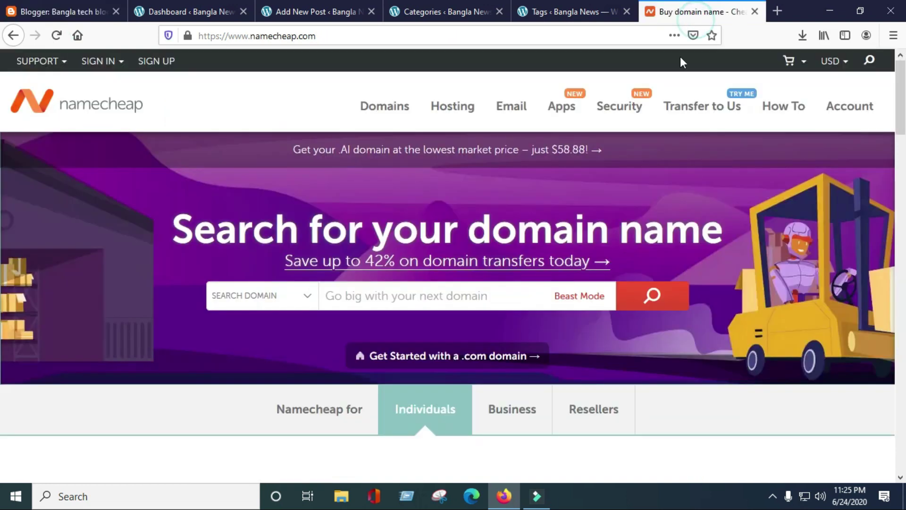
pyautogui.moveTo(784, 111)
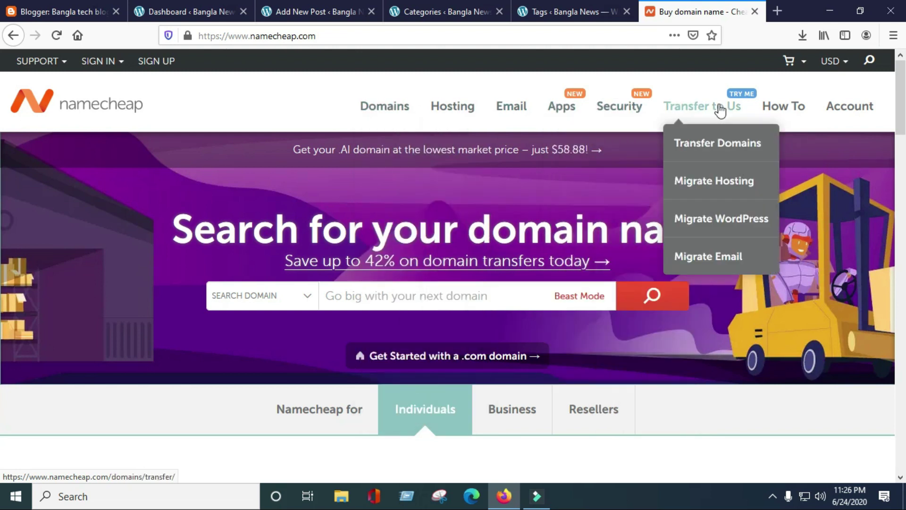
pyautogui.click(201, 12)
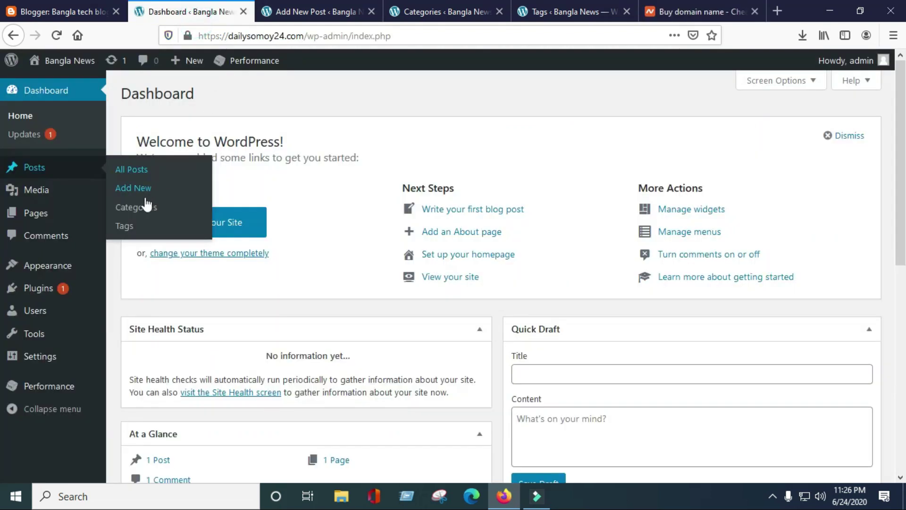
# Close the Add New Post page, review the Categories page's new category form and list, and close that page as well.
pyautogui.click(328, 11)
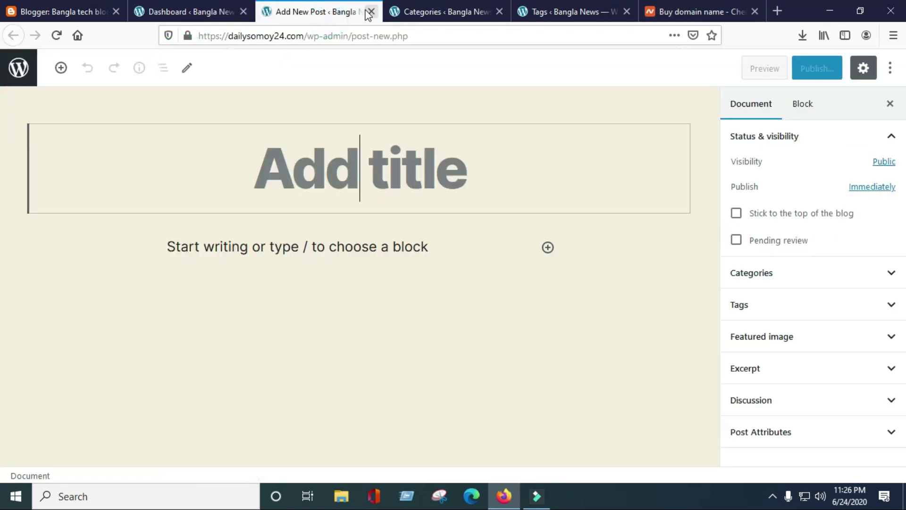
pyautogui.click(372, 12)
pyautogui.click(152, 174)
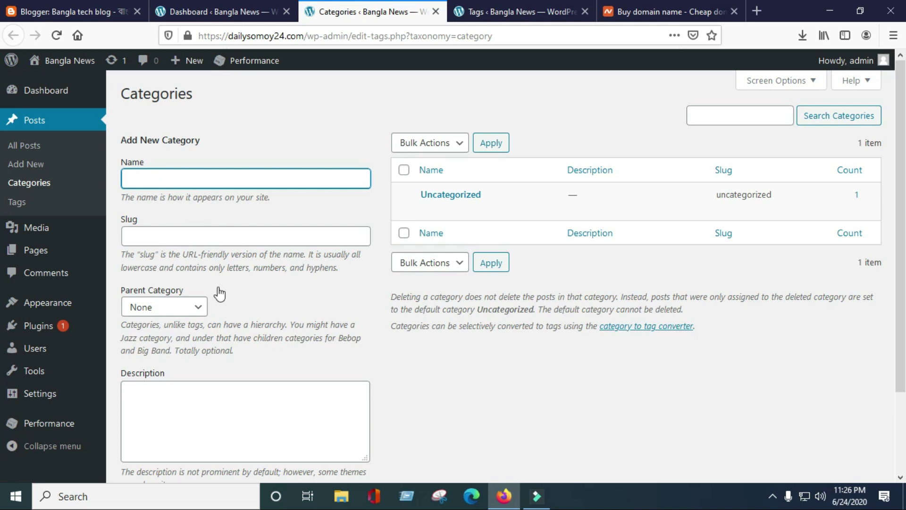
pyautogui.scroll(-2, 245, 301)
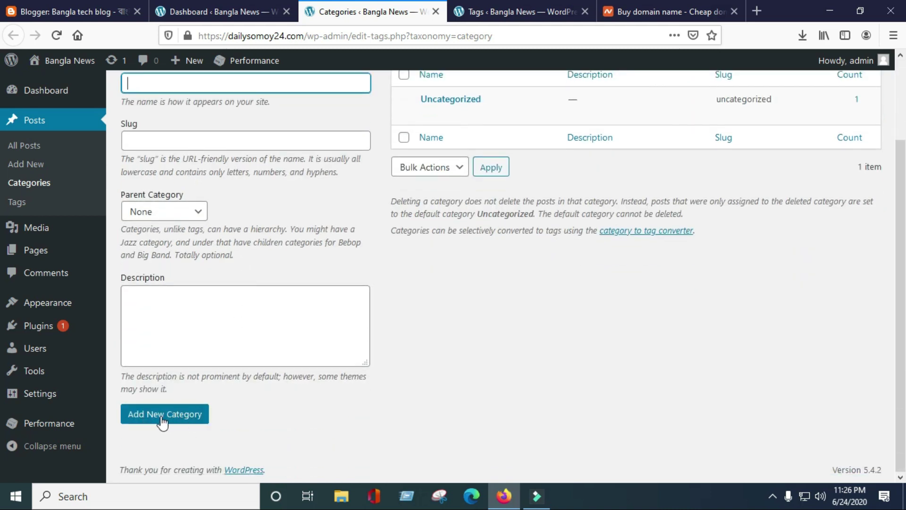
pyautogui.scroll(2, 324, 372)
pyautogui.moveTo(477, 204)
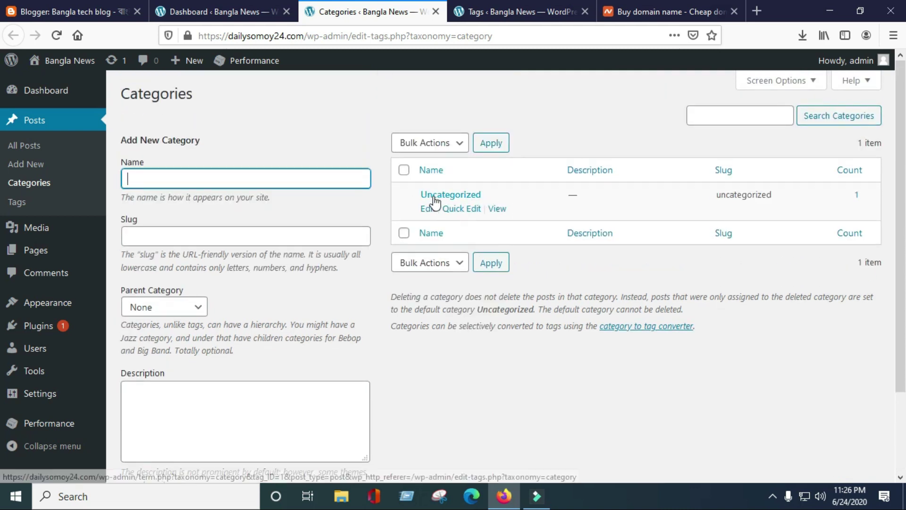
pyautogui.hotkey('ctrl', 'w')
# Review the WordPress Tags page, compare it with Blogger's posts page, and close the Tags page.
pyautogui.moveTo(56, 167)
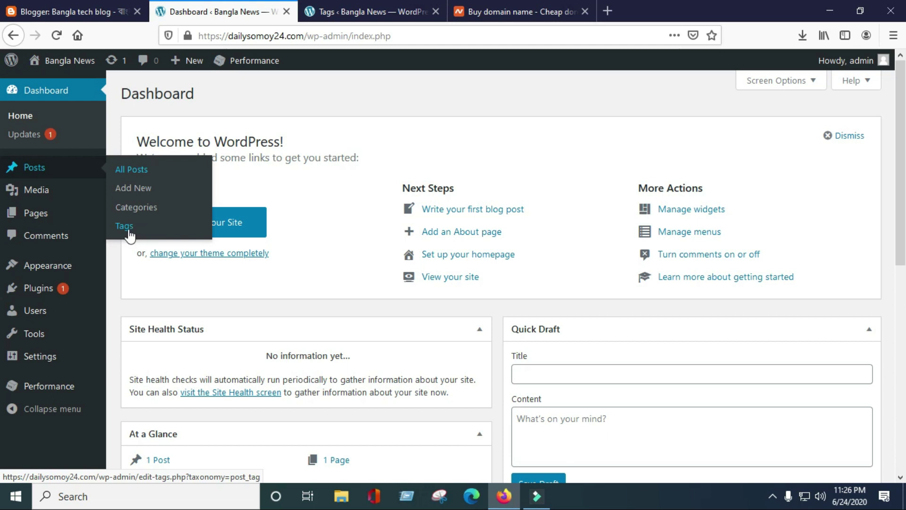
pyautogui.click(378, 10)
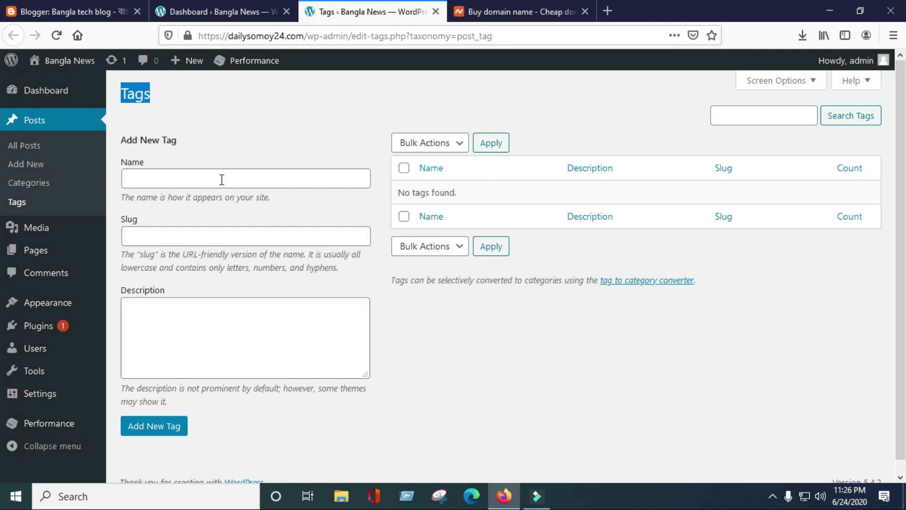
pyautogui.click(61, 10)
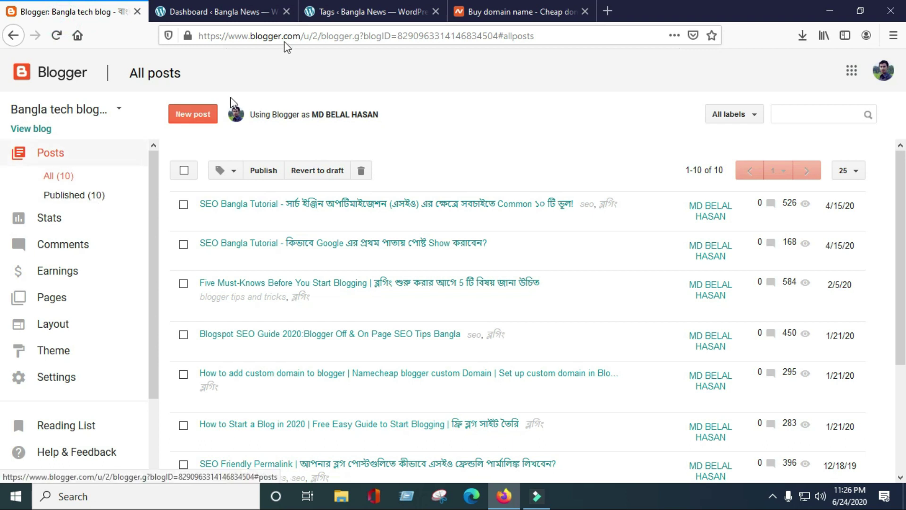
pyautogui.click(353, 10)
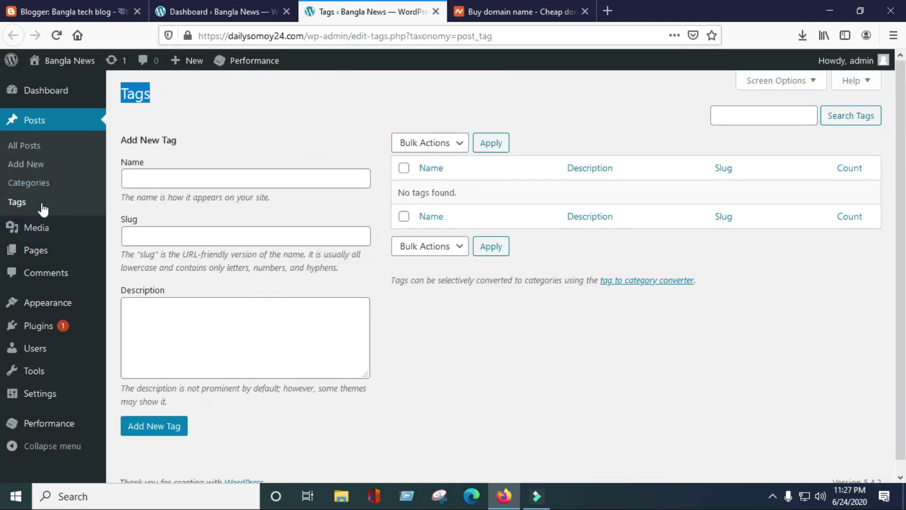
pyautogui.click(436, 12)
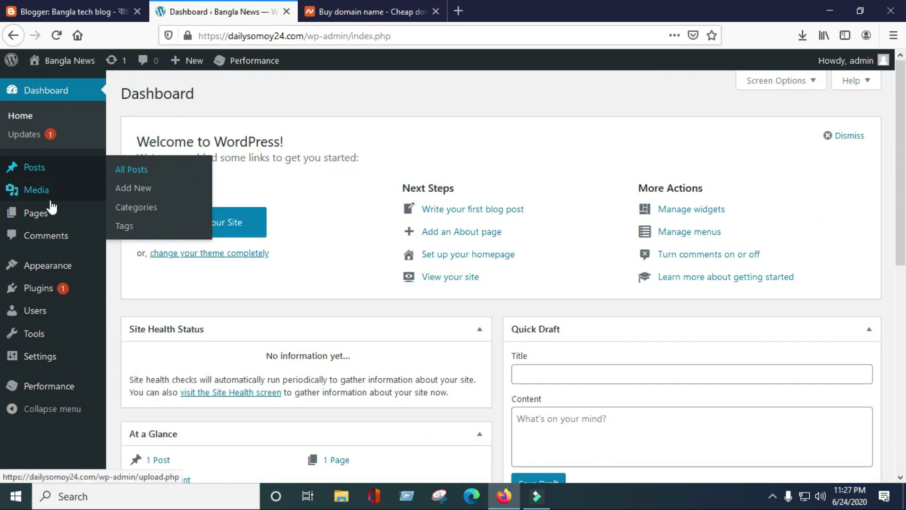
# Compare the Media submenu options in WordPress with the sidebar sections available in Blogger.
pyautogui.moveTo(55, 197)
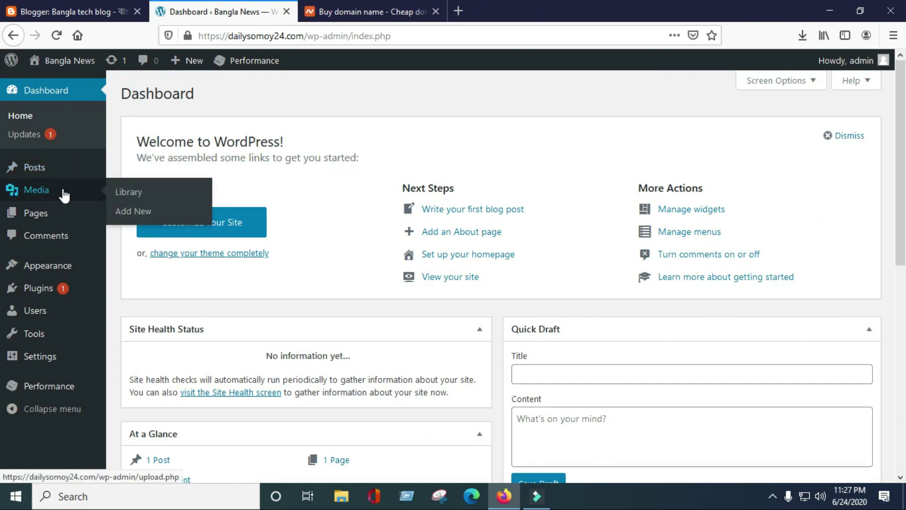
pyautogui.click(70, 10)
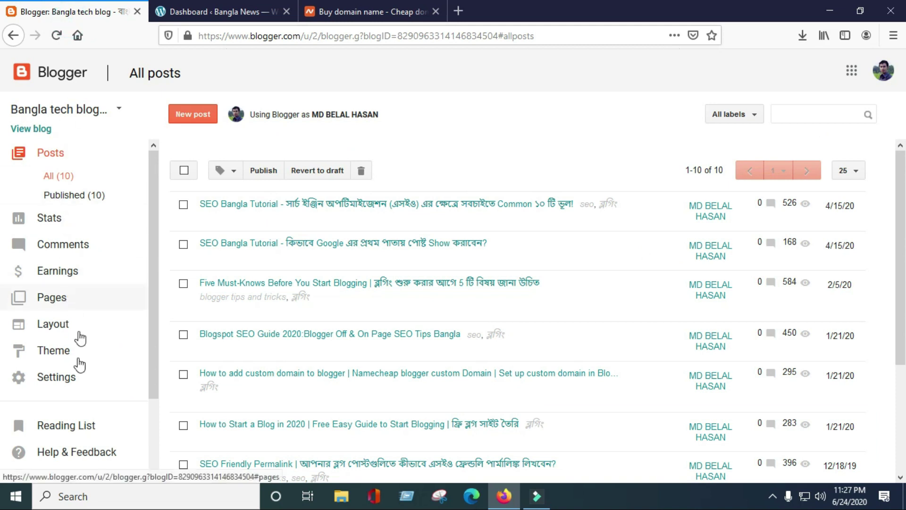
pyautogui.click(198, 9)
pyautogui.moveTo(46, 203)
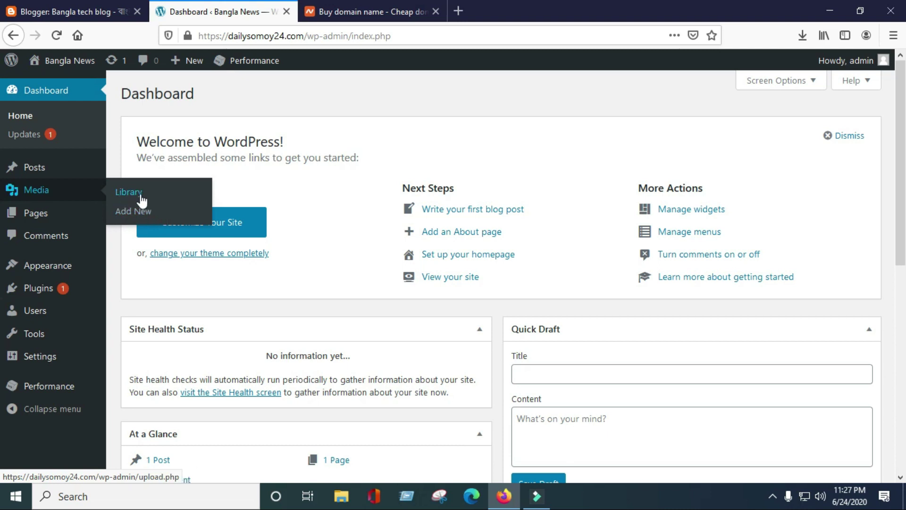
# Open the WordPress Media Library in a new tab and review its heading and media items area.
pyautogui.rightClick(126, 194)
pyautogui.click(179, 184)
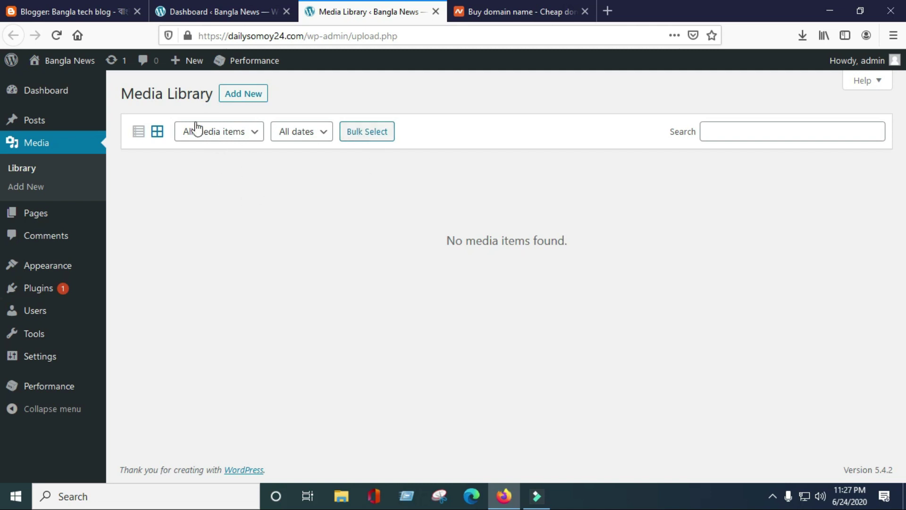
pyautogui.moveTo(120, 99); pyautogui.dragTo(203, 92)
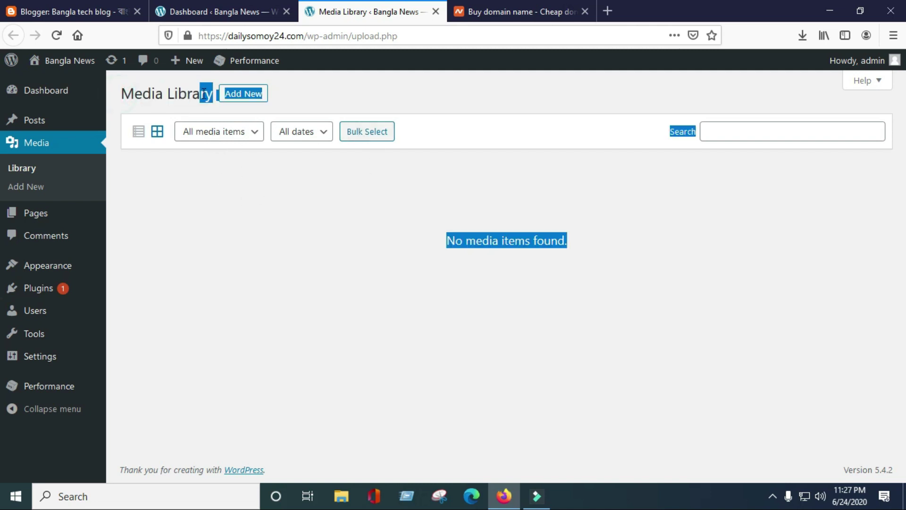
pyautogui.click(223, 188)
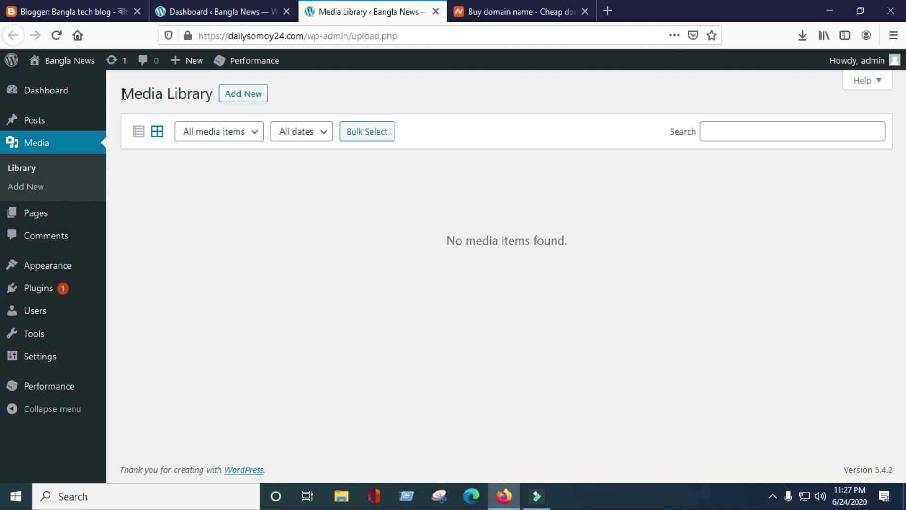
pyautogui.moveTo(122, 94); pyautogui.dragTo(210, 97)
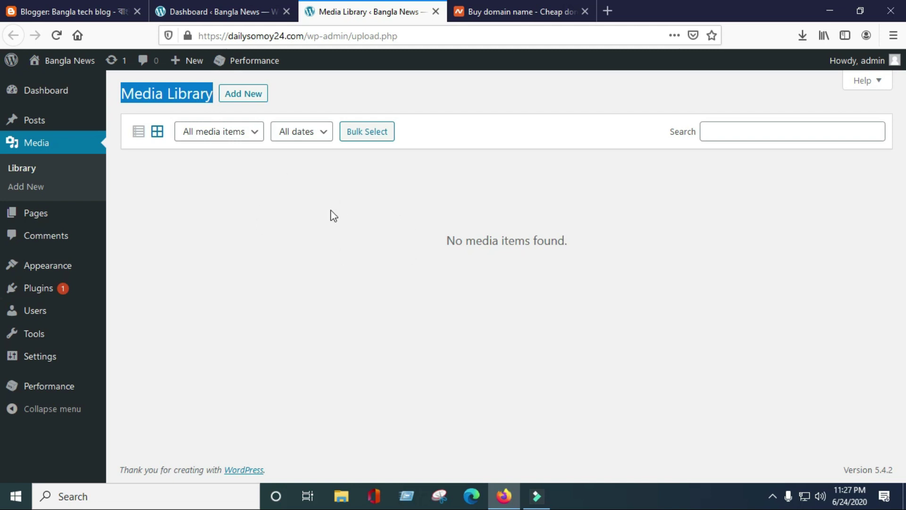
pyautogui.moveTo(446, 242)
pyautogui.mouseDown()
pyautogui.moveTo(575, 251)
pyautogui.moveTo(439, 241)
pyautogui.mouseUp()
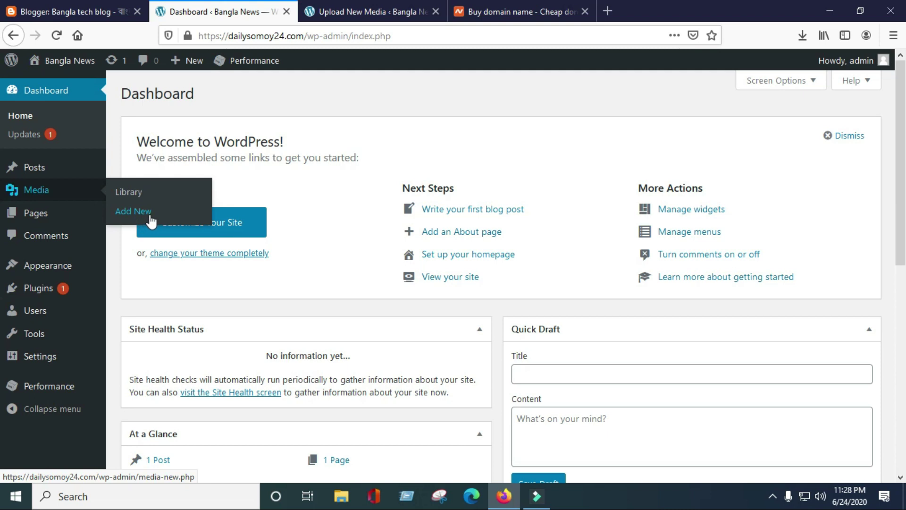
# Review the Upload New Media page and its file selection dialog, and close both without choosing a file.
pyautogui.click(337, 12)
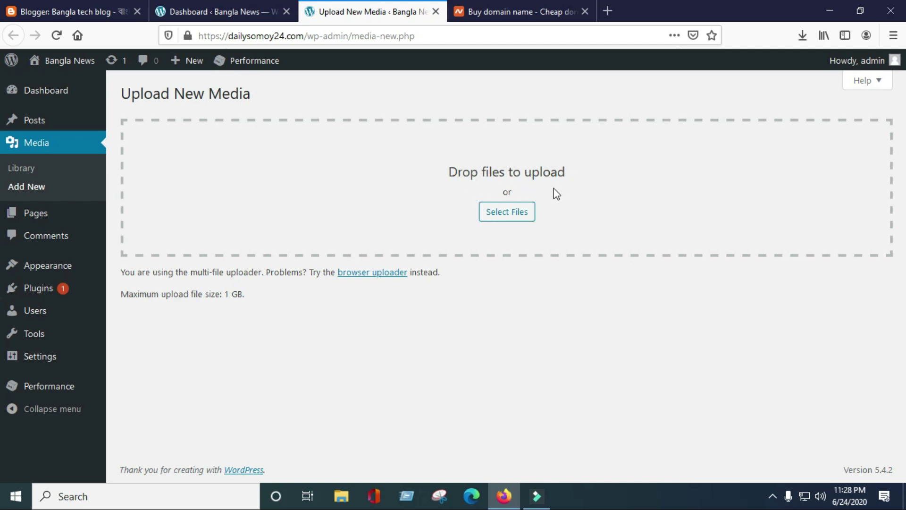
pyautogui.click(522, 216)
pyautogui.moveTo(443, 105)
pyautogui.mouseDown()
pyautogui.moveTo(448, 214)
pyautogui.moveTo(449, 102)
pyautogui.mouseUp()
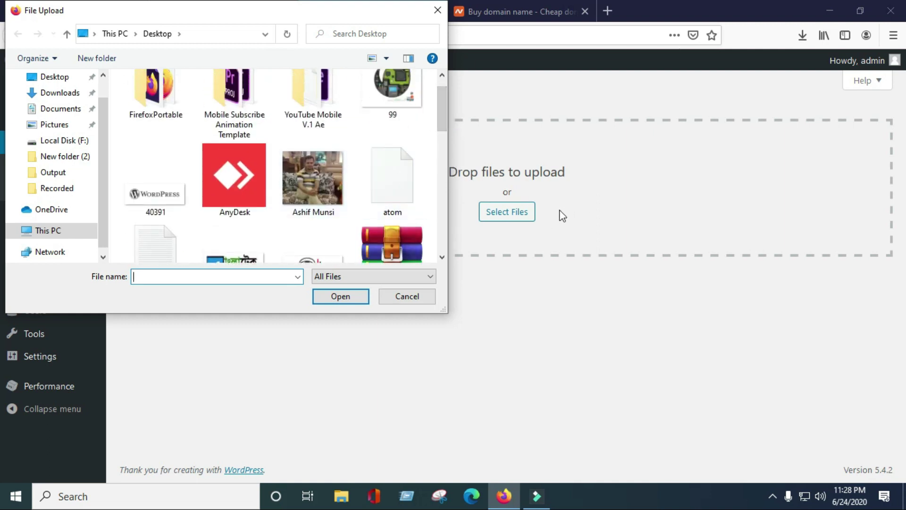
pyautogui.click(438, 10)
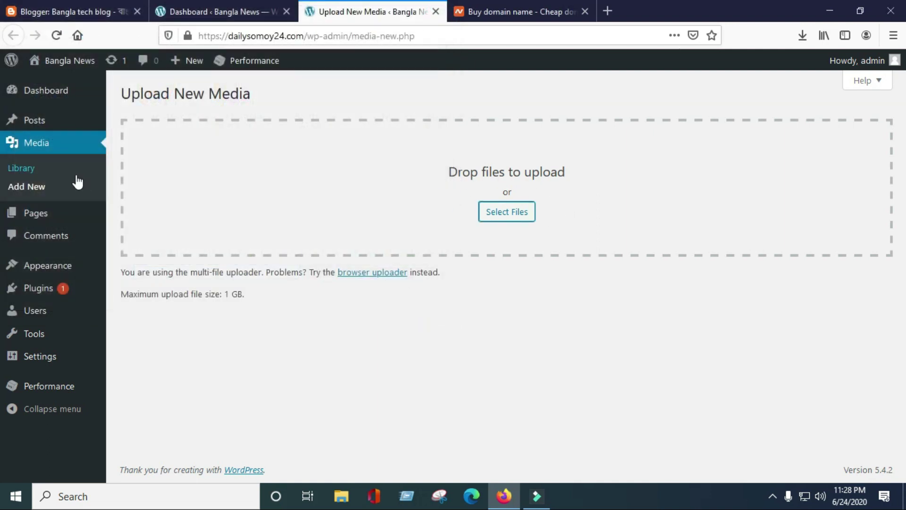
pyautogui.hotkey('ctrl', 'w')
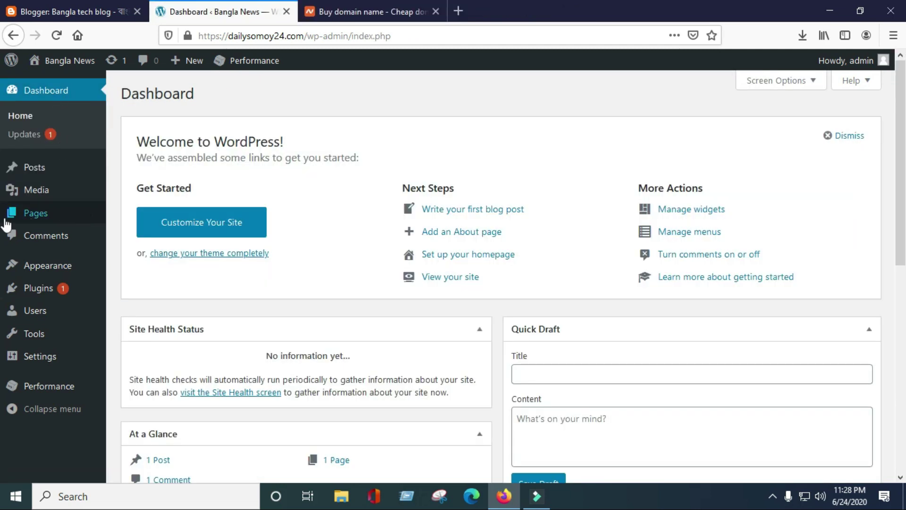
# Compare the WordPress Pages submenu options with Blogger's All pages list.
pyautogui.moveTo(43, 217)
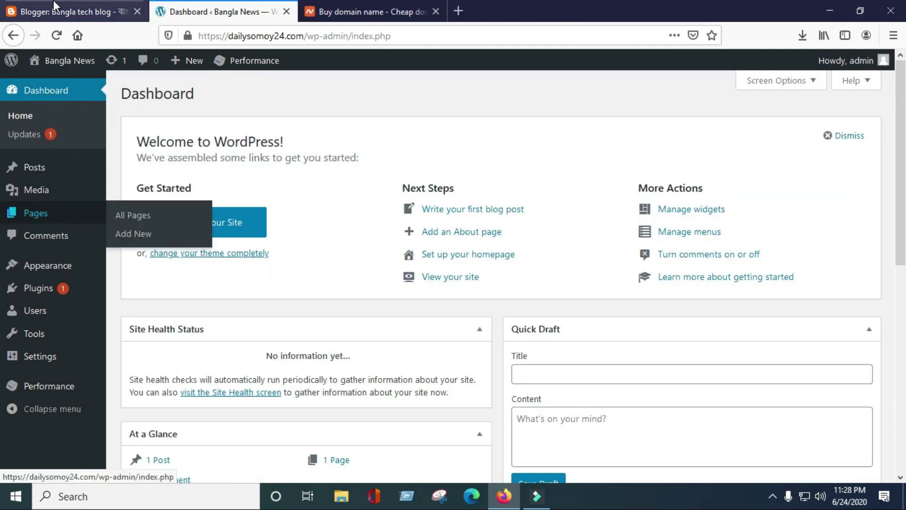
pyautogui.click(29, 10)
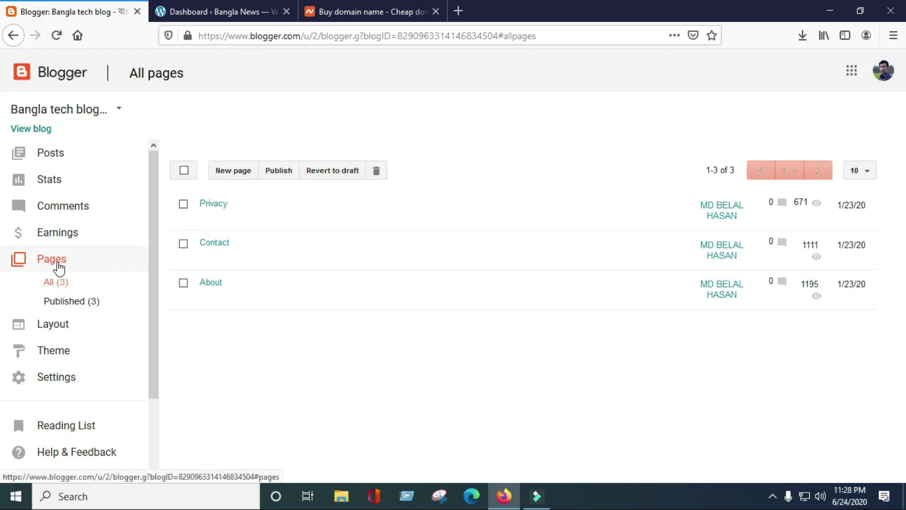
pyautogui.click(216, 10)
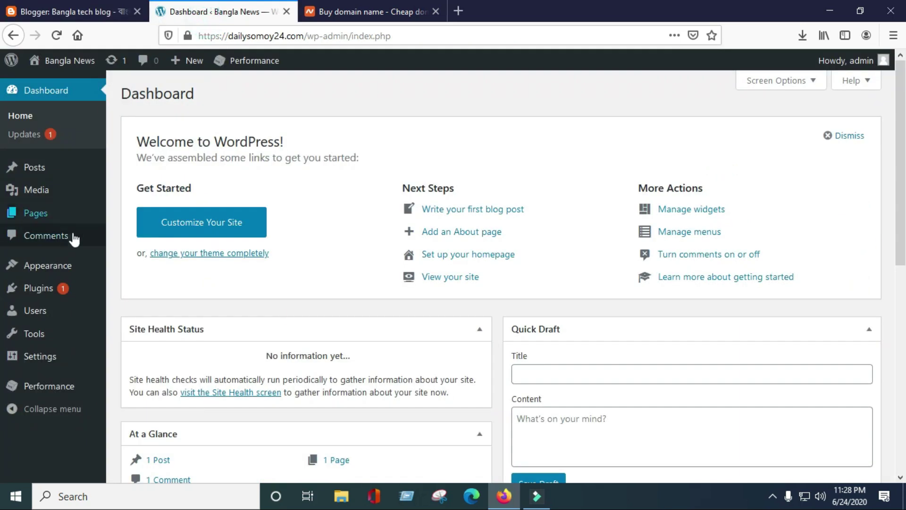
pyautogui.moveTo(52, 219)
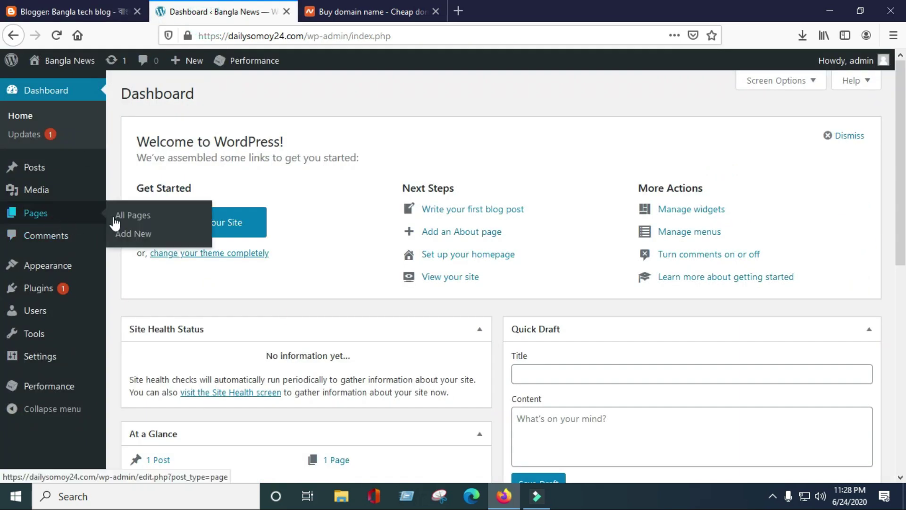
# Open the WordPress All Pages list in a new tab and compare it with Blogger's page list and new page option.
pyautogui.rightClick(140, 218)
pyautogui.click(203, 224)
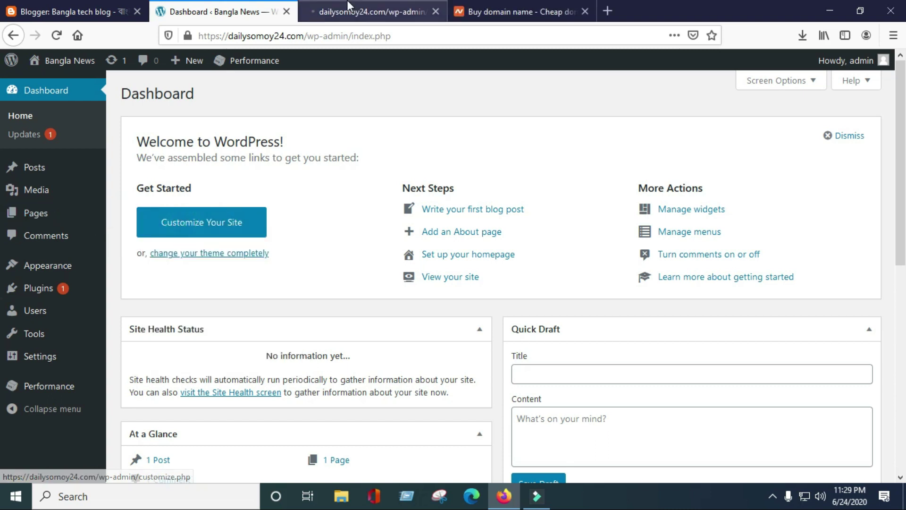
pyautogui.click(344, 5)
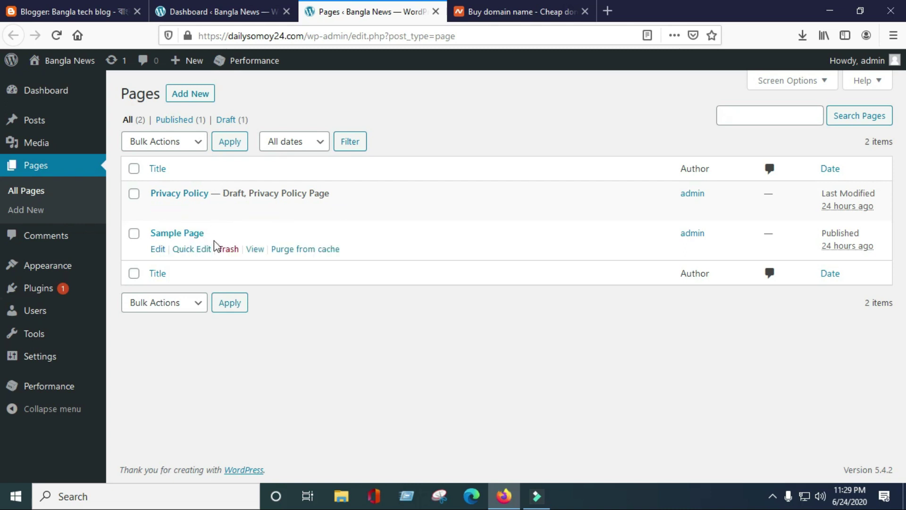
pyautogui.click(89, 12)
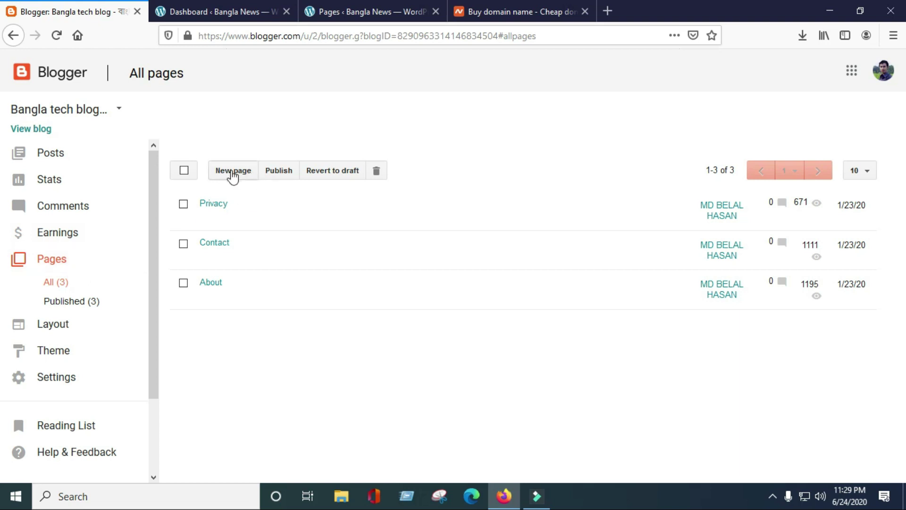
pyautogui.click(243, 10)
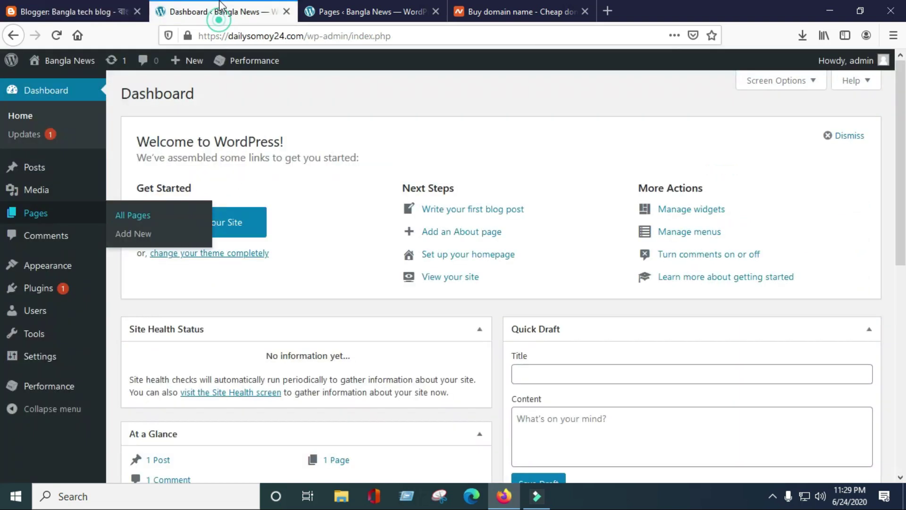
# Review the Add New Page editor in a new tab, and close it along with the Pages list.
pyautogui.middleClick(140, 234)
pyautogui.click(353, 14)
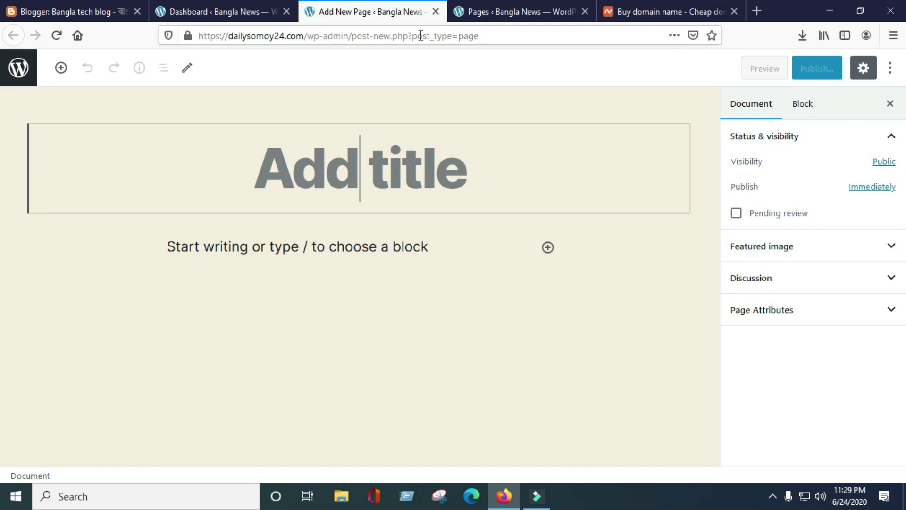
pyautogui.click(435, 12)
pyautogui.click(434, 13)
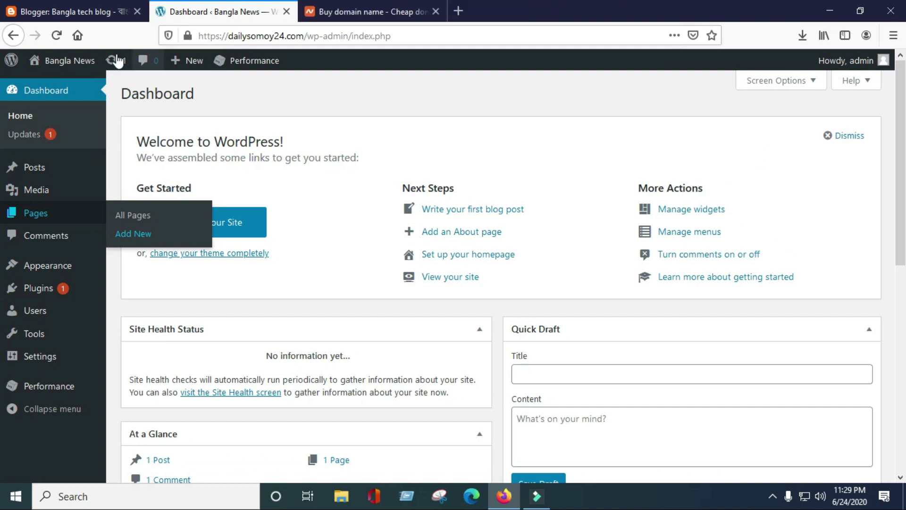
# Compare Blogger's Pages and published Comments sections with the corresponding WordPress dashboard sections.
pyautogui.click(62, 11)
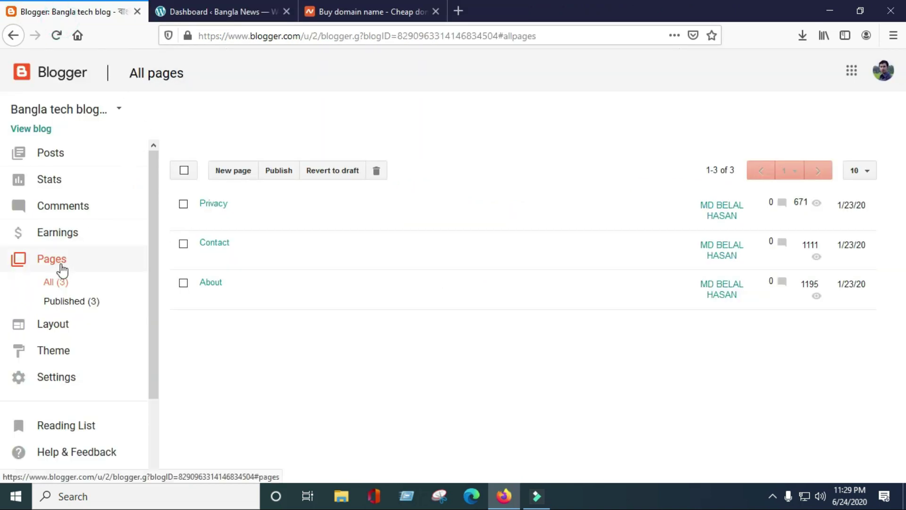
pyautogui.click(200, 6)
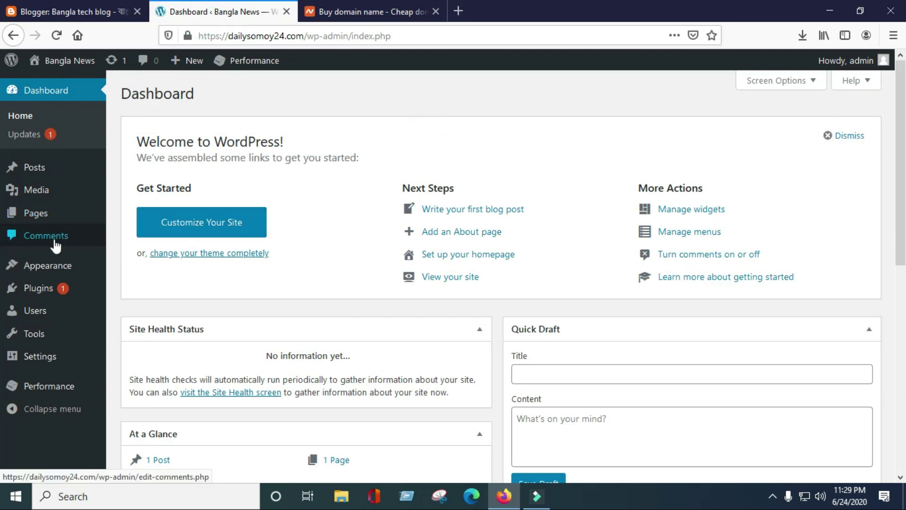
pyautogui.click(81, 11)
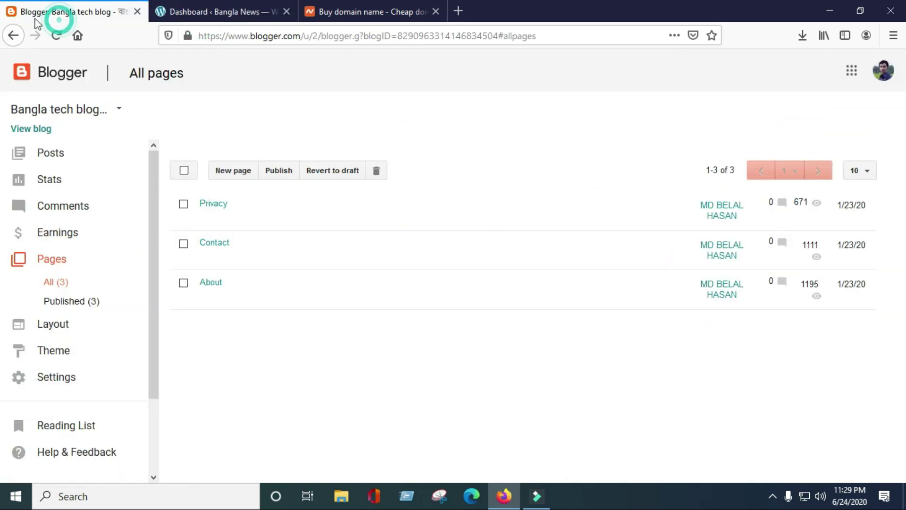
pyautogui.click(82, 215)
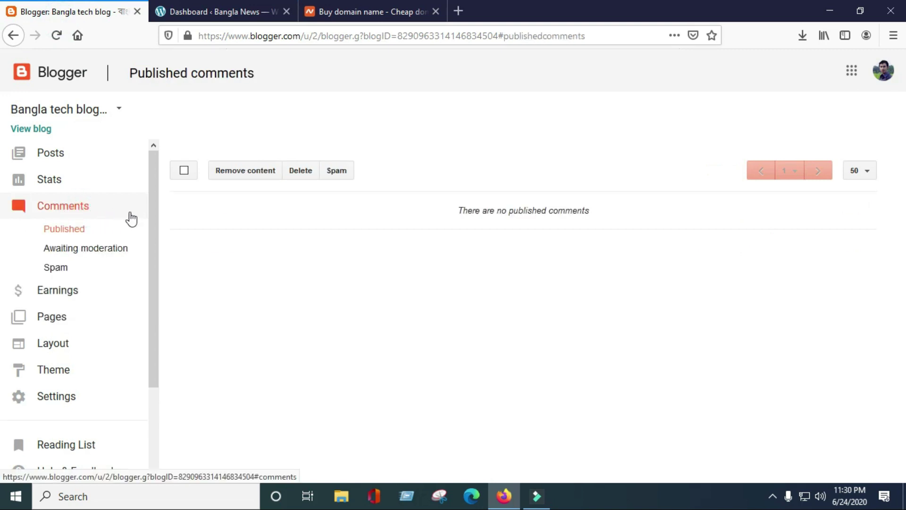
pyautogui.click(186, 12)
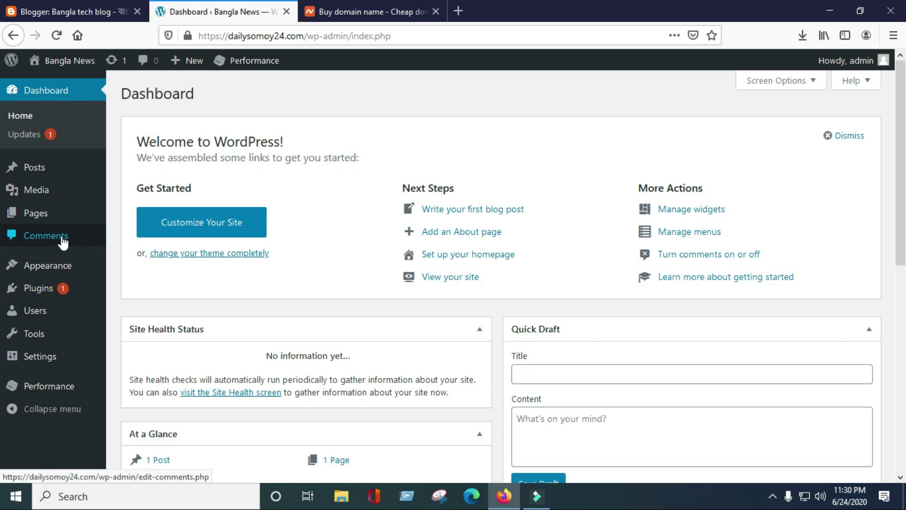
pyautogui.click(28, 11)
pyautogui.click(231, 14)
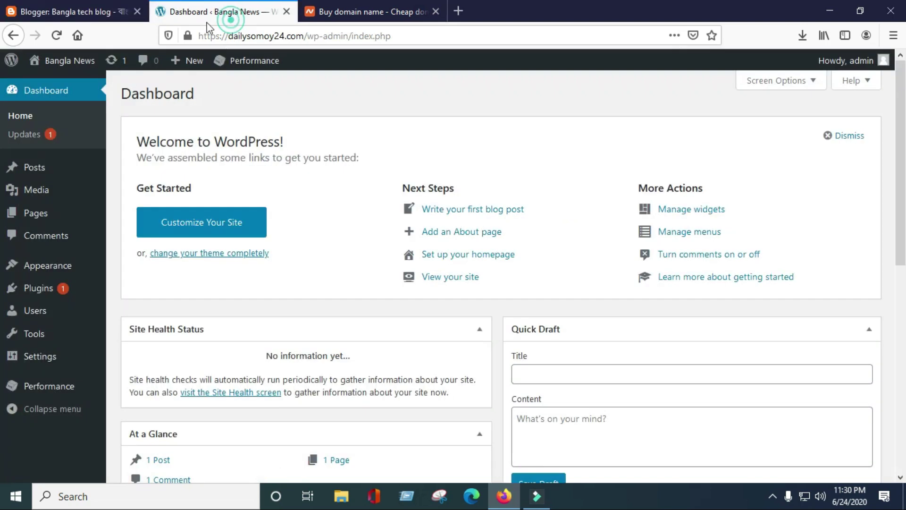
# Open Blogger's Layout page and compare it with the WordPress Appearance submenu options.
pyautogui.moveTo(62, 270)
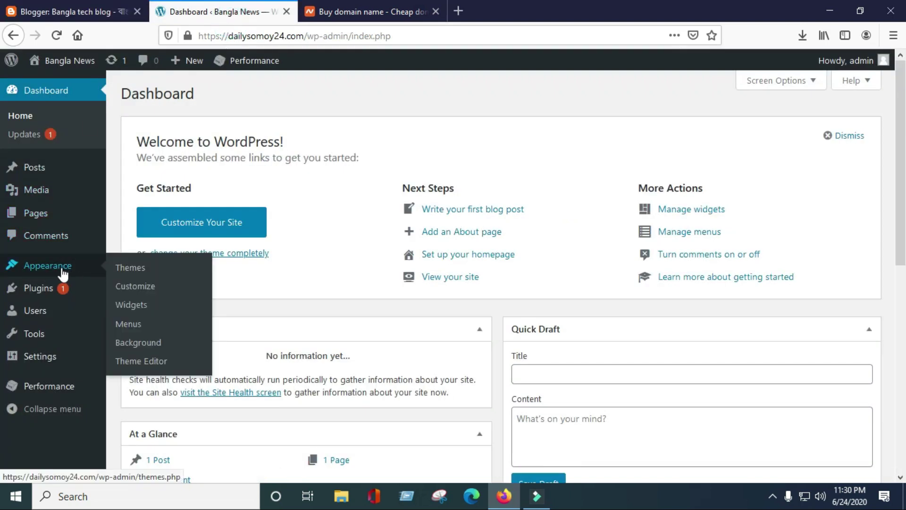
pyautogui.click(31, 12)
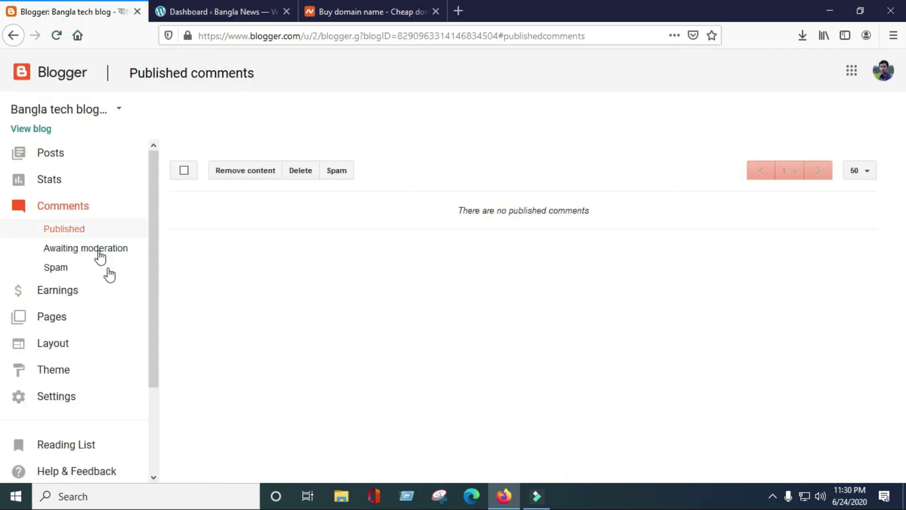
pyautogui.click(70, 347)
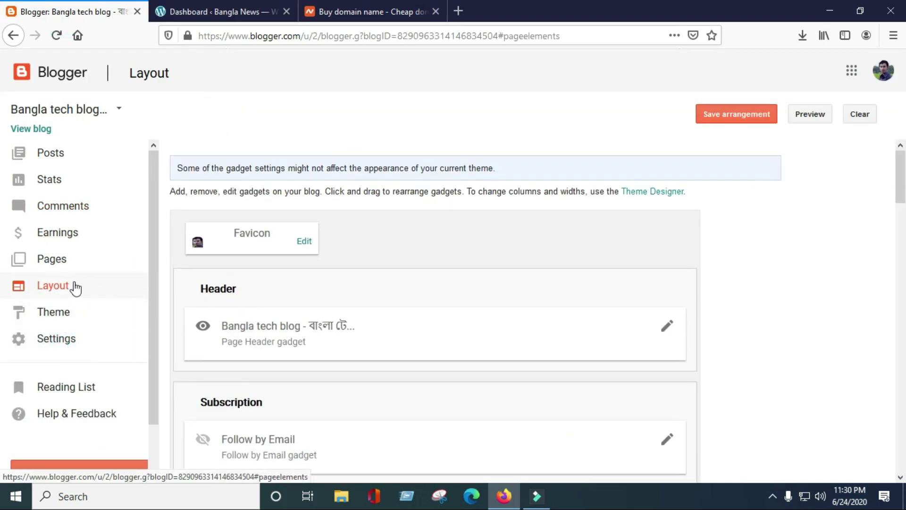
pyautogui.click(231, 4)
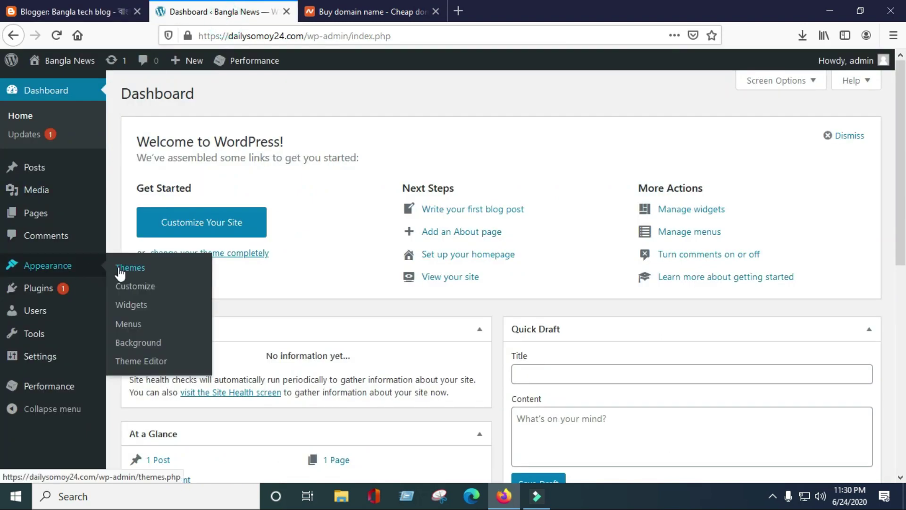
# Examine the header, page body and sidebar gadgets in Blogger's layout alongside WordPress's Appearance options.
pyautogui.click(90, 18)
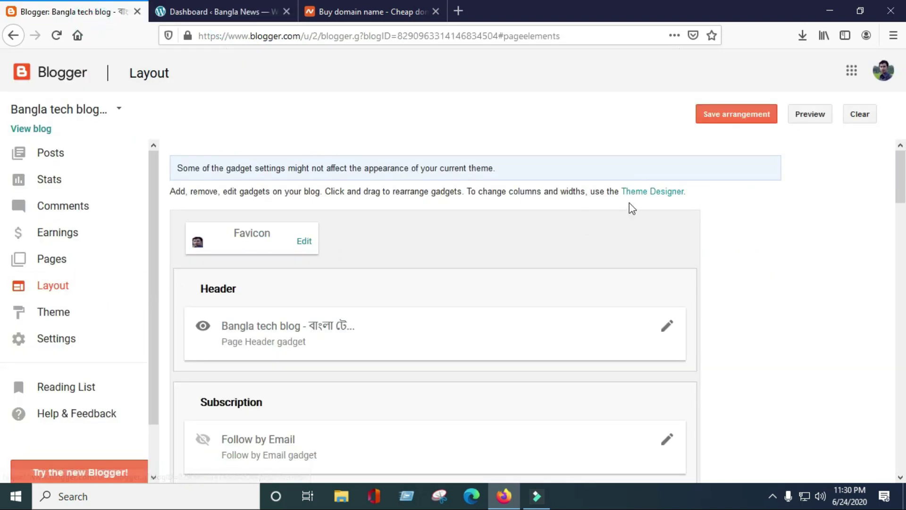
pyautogui.scroll(-2, 555, 223)
pyautogui.scroll(-12, 542, 220)
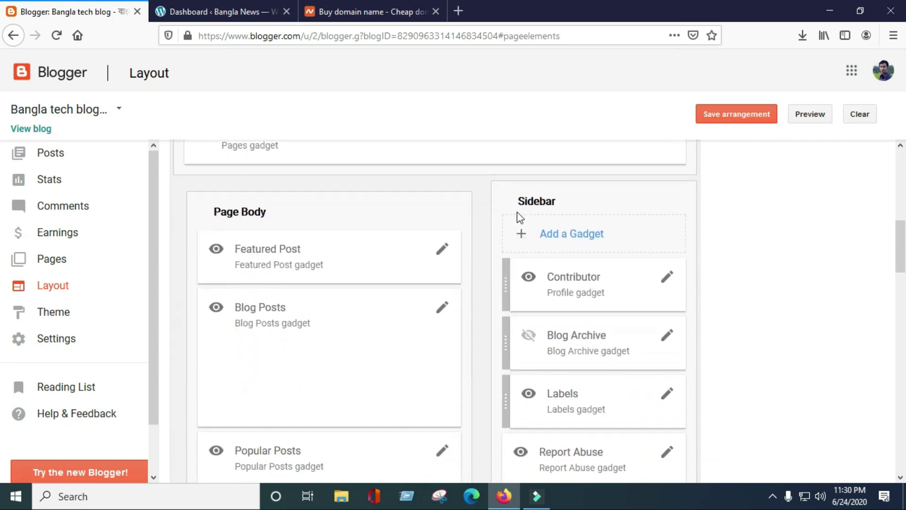
pyautogui.scroll(-2, 493, 216)
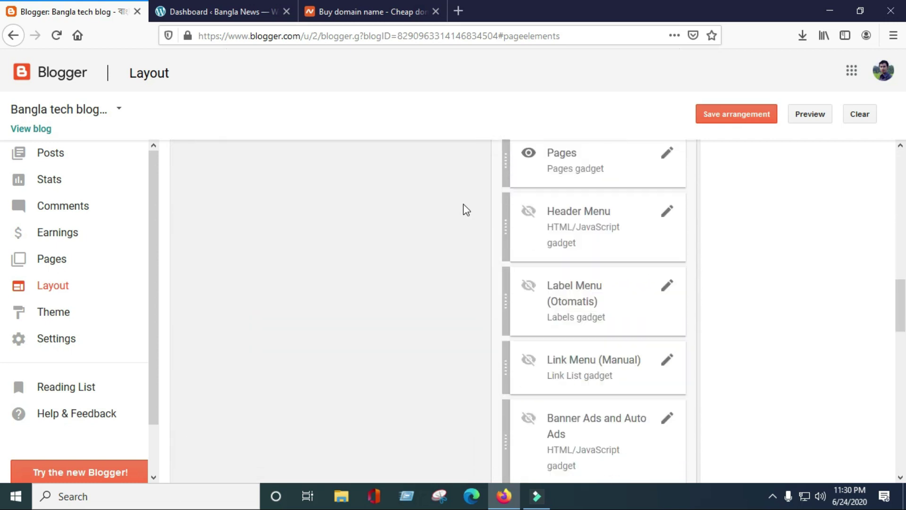
pyautogui.scroll(10, 462, 208)
pyautogui.scroll(4, 357, 188)
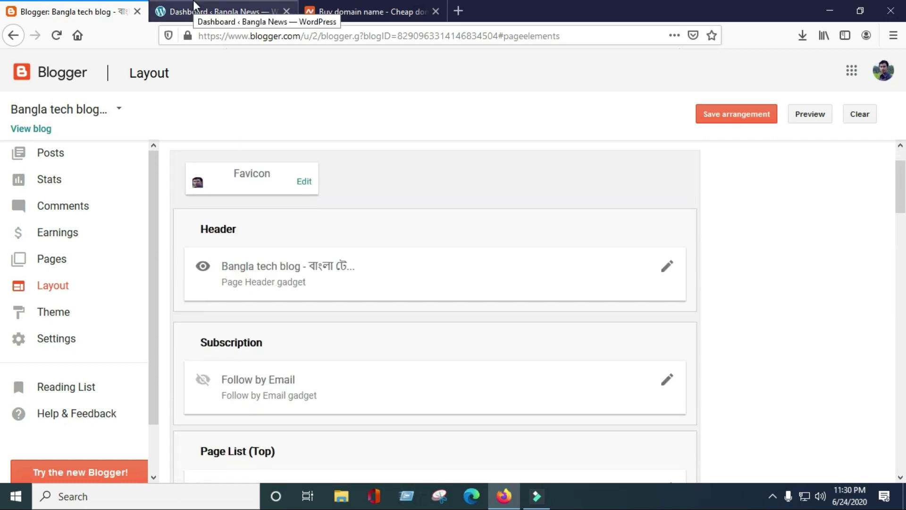
pyautogui.click(203, 12)
pyautogui.moveTo(75, 269)
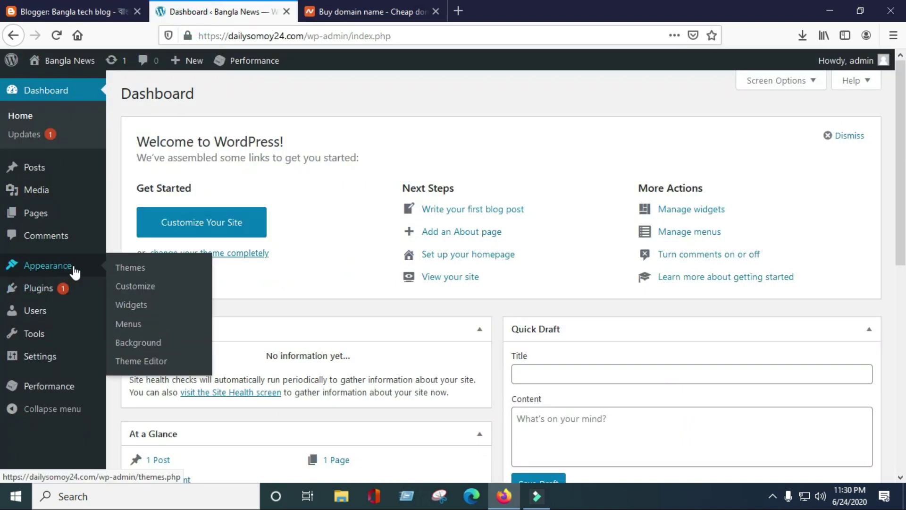
pyautogui.click(71, 11)
pyautogui.click(222, 12)
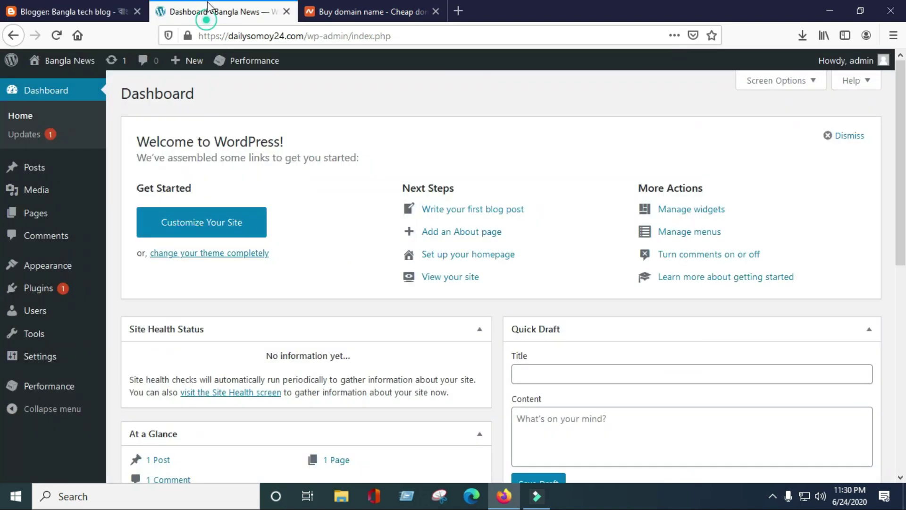
# Open the WordPress Themes page in a new tab and review the featured themes available to add.
pyautogui.moveTo(66, 271)
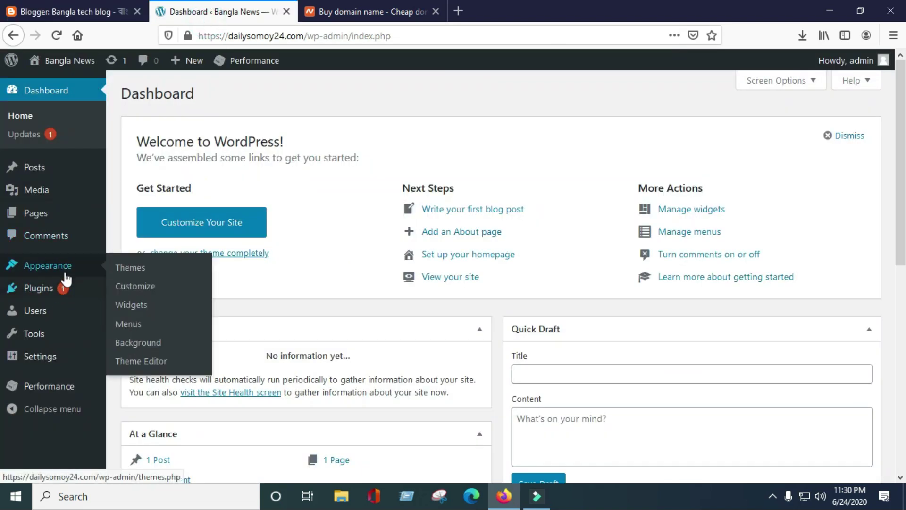
pyautogui.rightClick(137, 271)
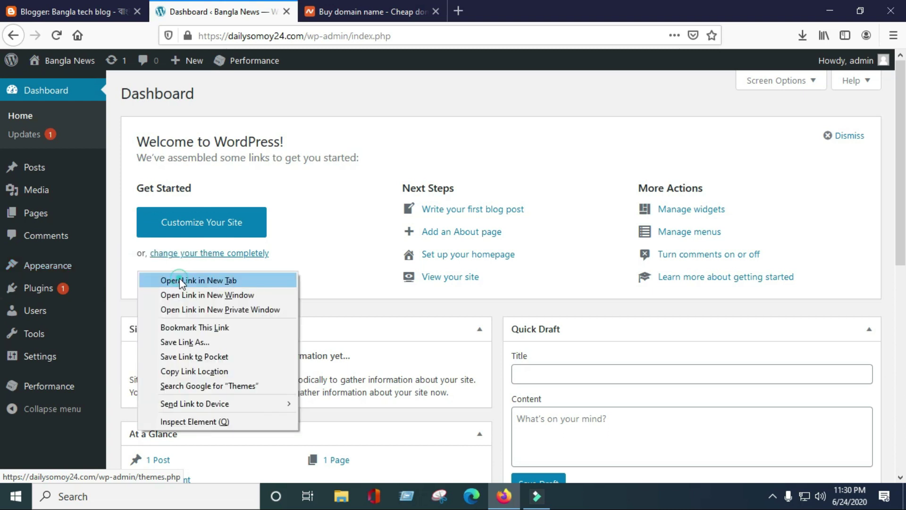
pyautogui.click(199, 279)
pyautogui.click(359, 5)
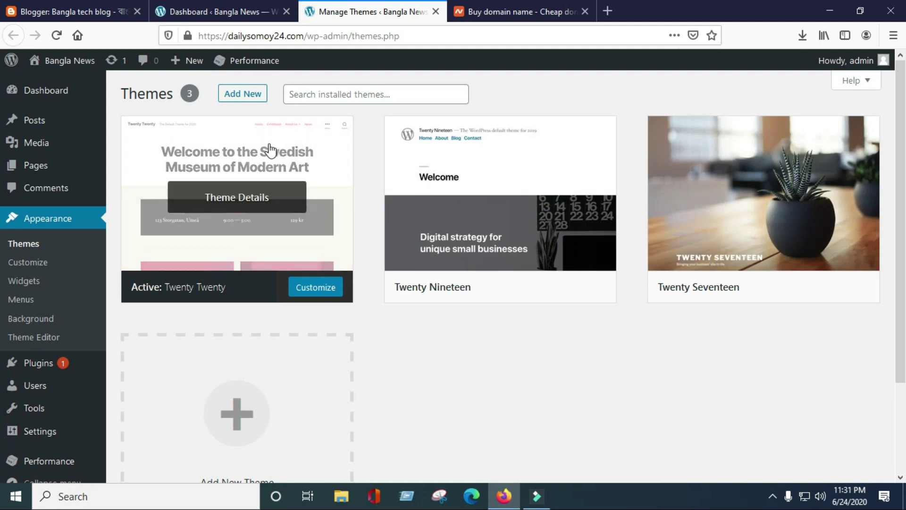
pyautogui.click(249, 100)
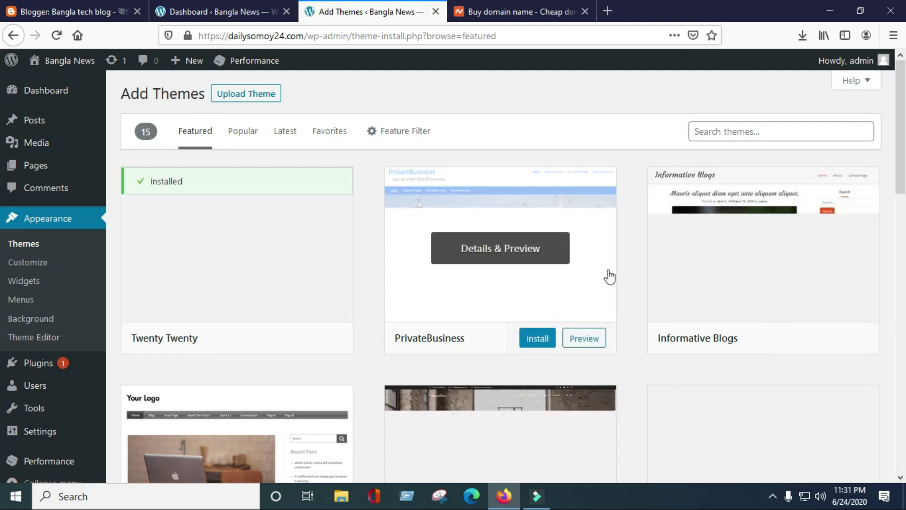
pyautogui.moveTo(741, 262)
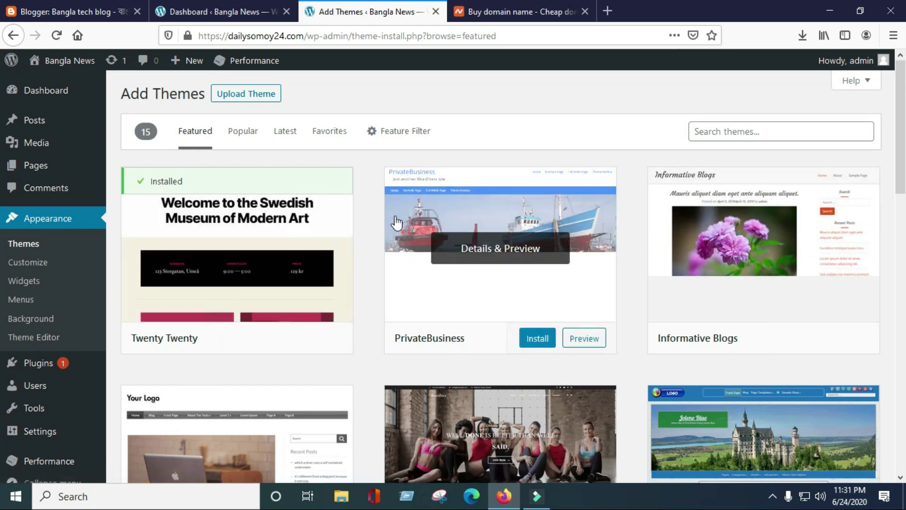
# Review the theme upload form and its file chooser without selecting a file, and close the Add Themes page.
pyautogui.click(259, 98)
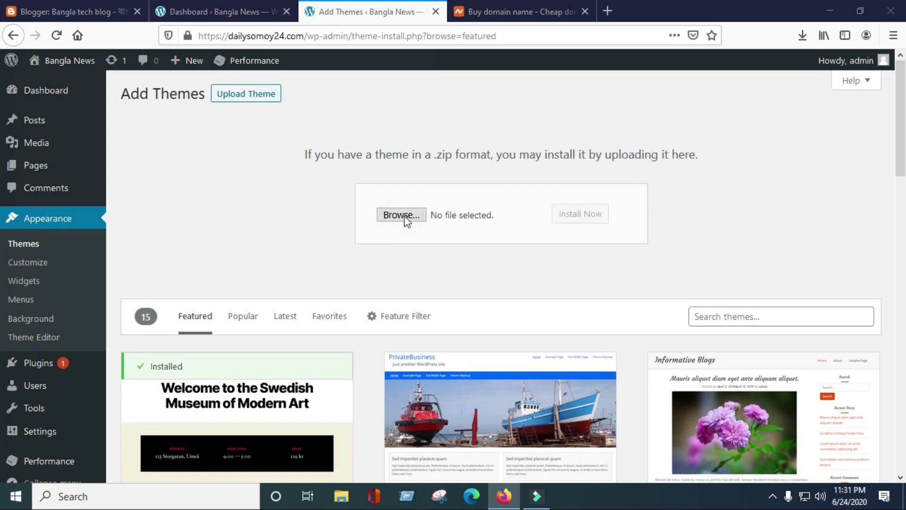
pyautogui.click(401, 215)
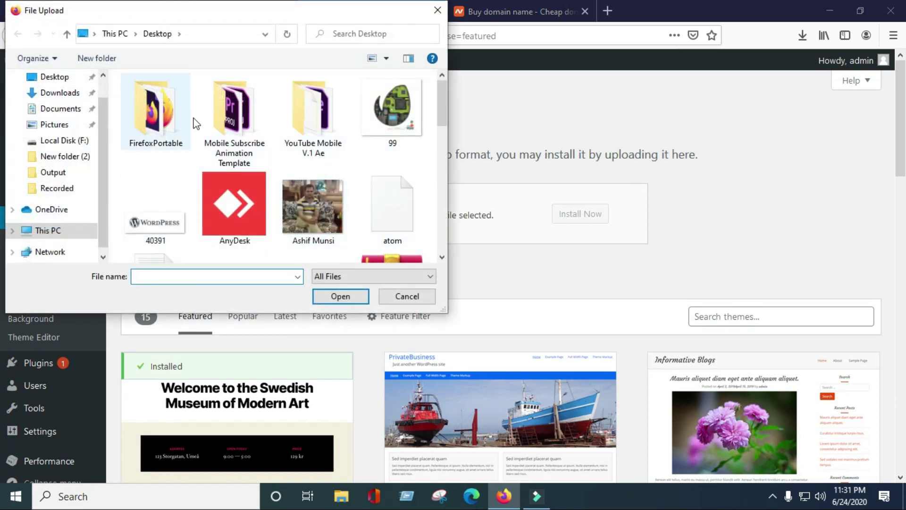
pyautogui.click(439, 19)
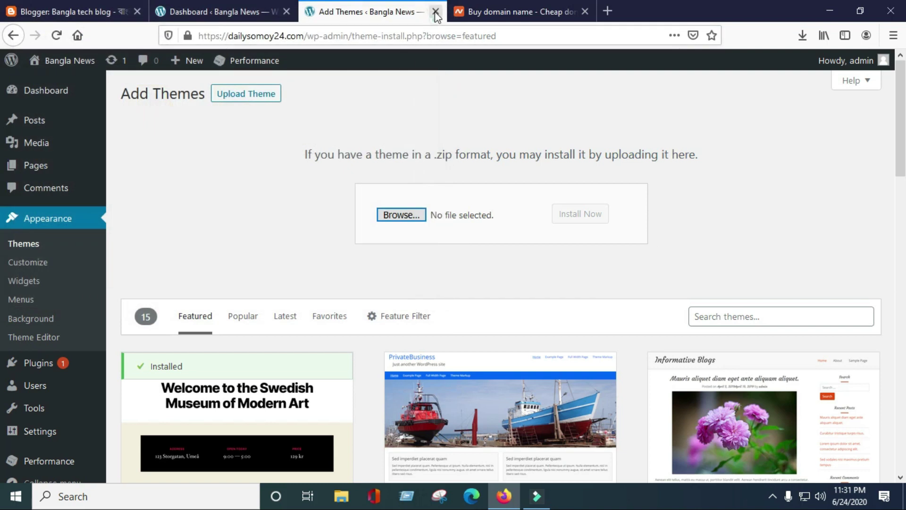
pyautogui.click(435, 13)
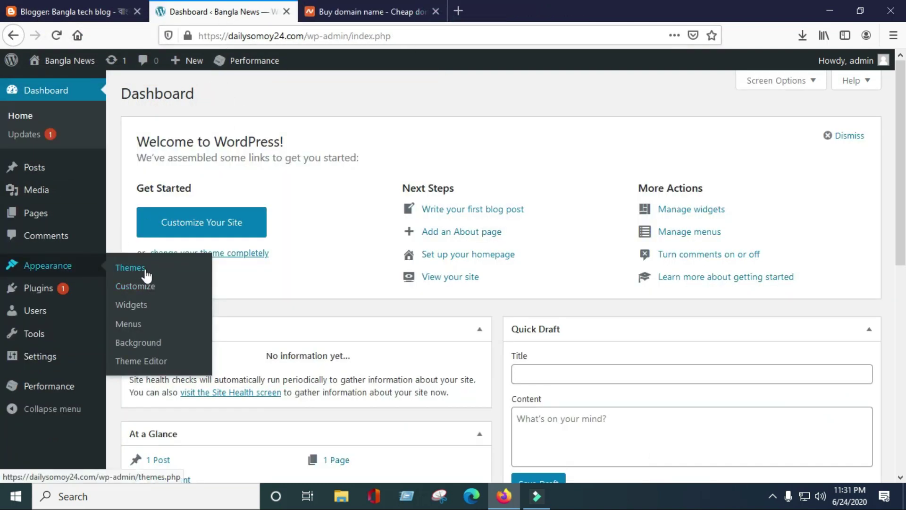
# Open Blogger's Theme page and compare its Backup / Restore, Customize and Edit HTML options with the WordPress Appearance submenu.
pyautogui.click(87, 12)
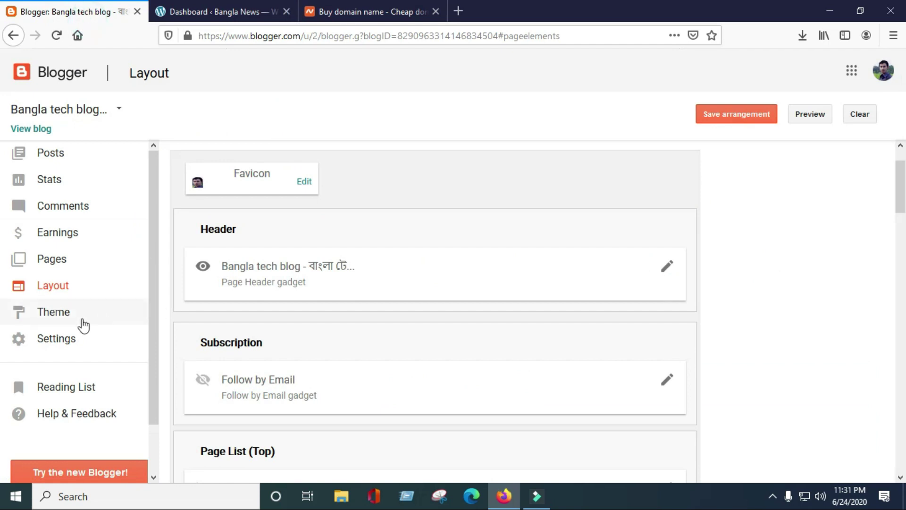
pyautogui.click(56, 319)
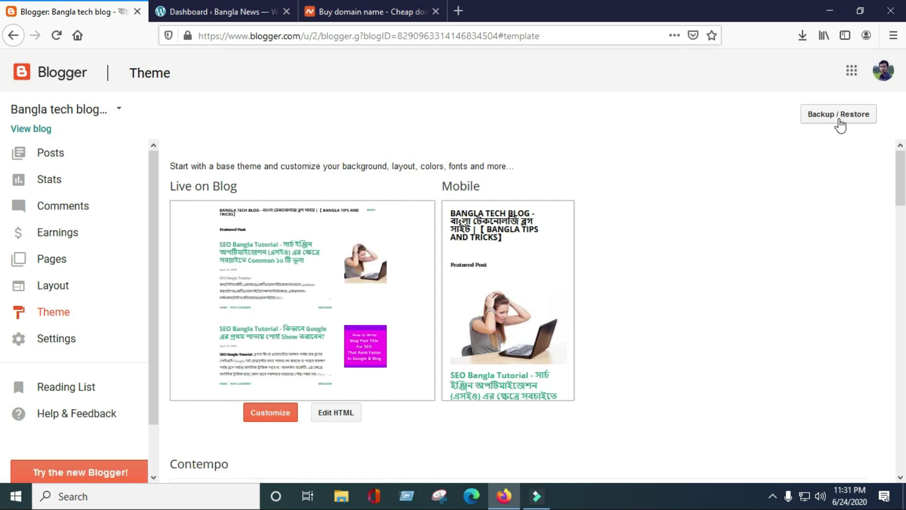
pyautogui.click(213, 11)
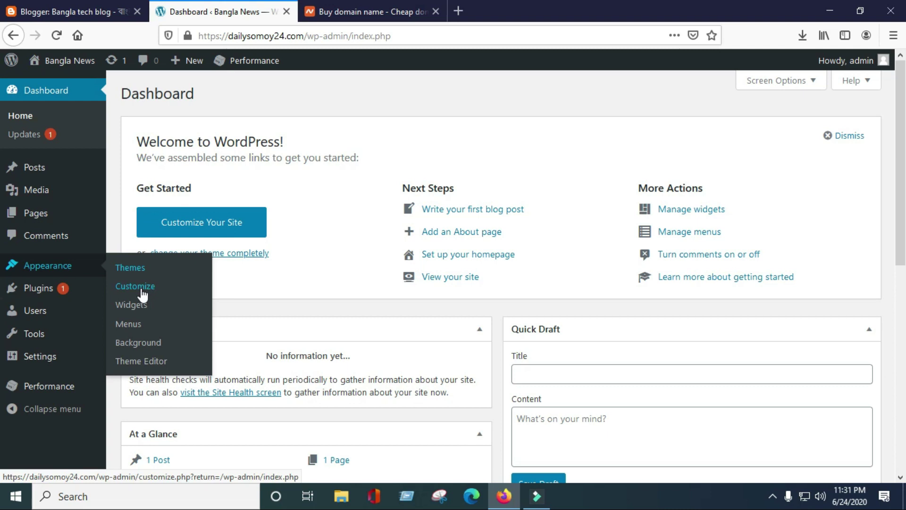
pyautogui.click(61, 10)
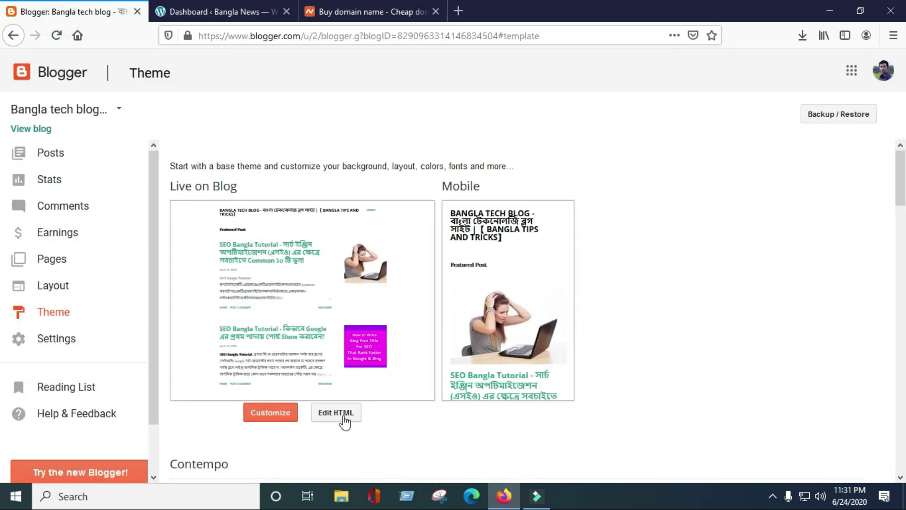
pyautogui.click(217, 11)
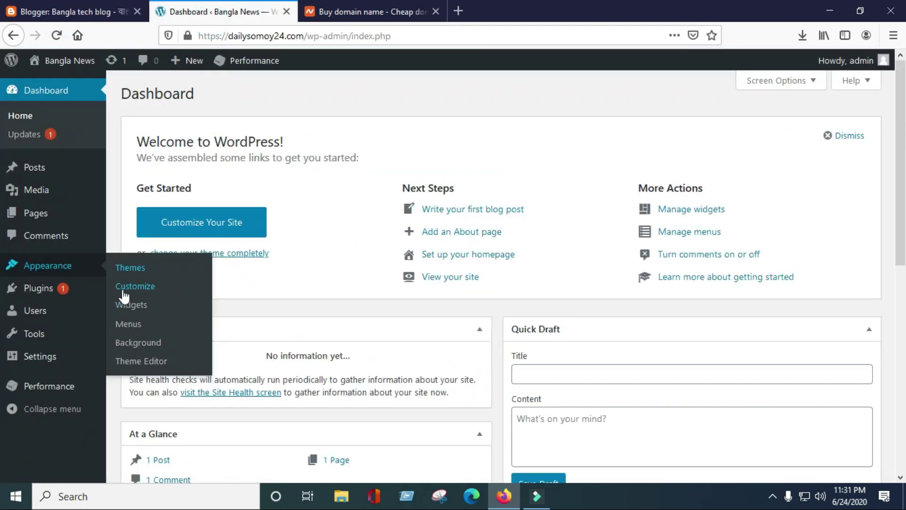
# Open the WordPress theme Customize page in a new tab, and close it.
pyautogui.rightClick(146, 295)
pyautogui.click(182, 301)
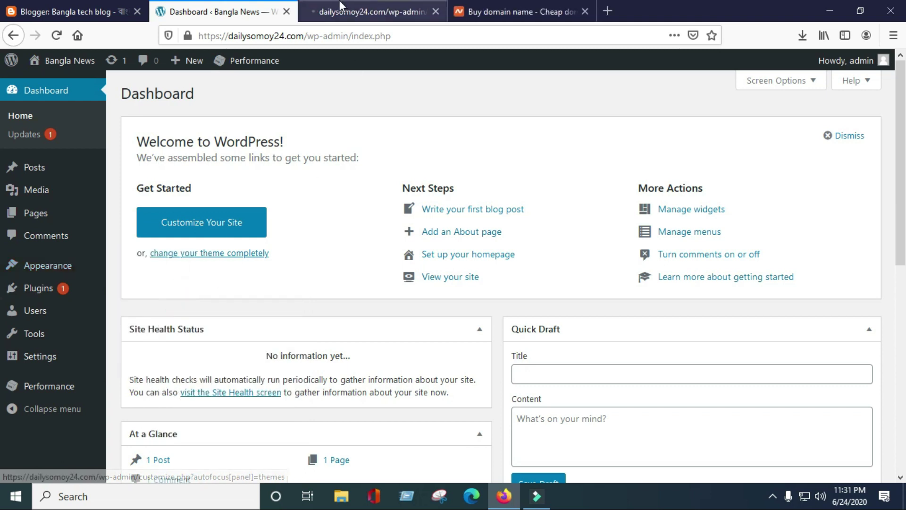
pyautogui.click(344, 10)
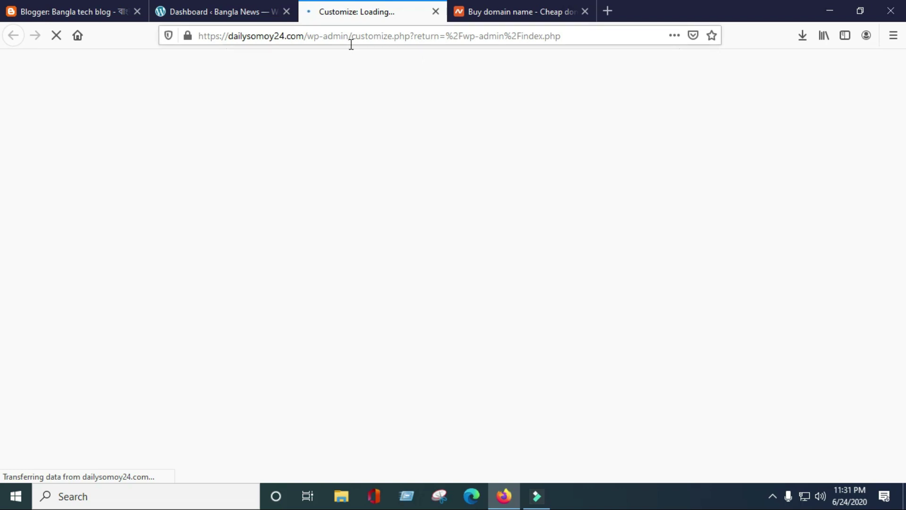
pyautogui.click(431, 13)
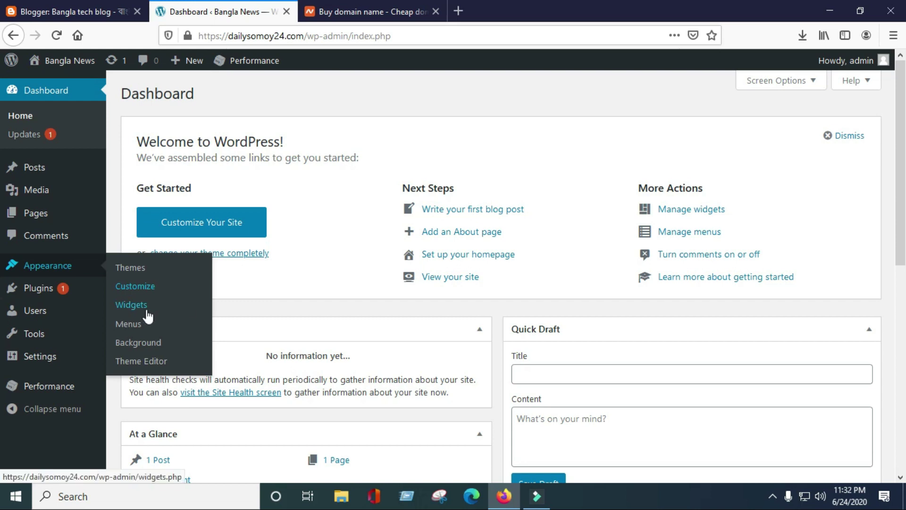
# Open Blogger's Layout page and compare its sidebar Add a Gadget option with WordPress Widgets.
pyautogui.click(71, 10)
pyautogui.click(49, 285)
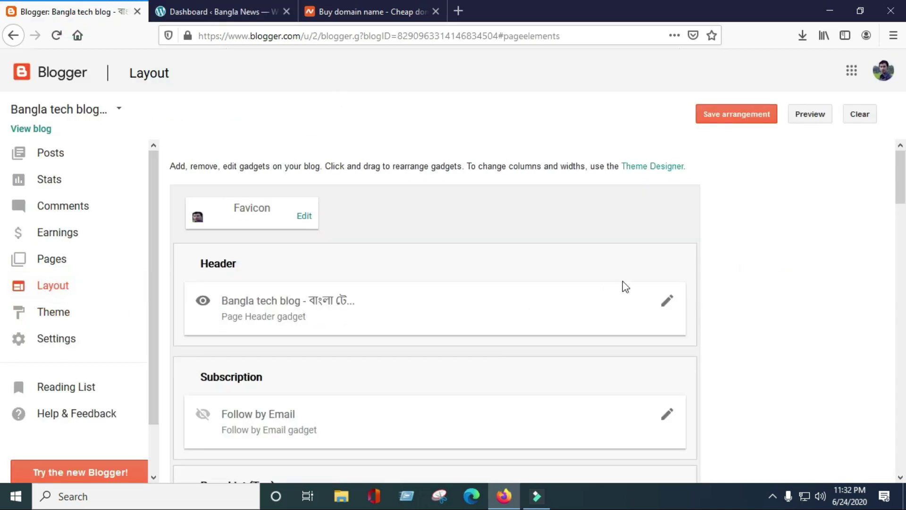
pyautogui.scroll(-7, 615, 274)
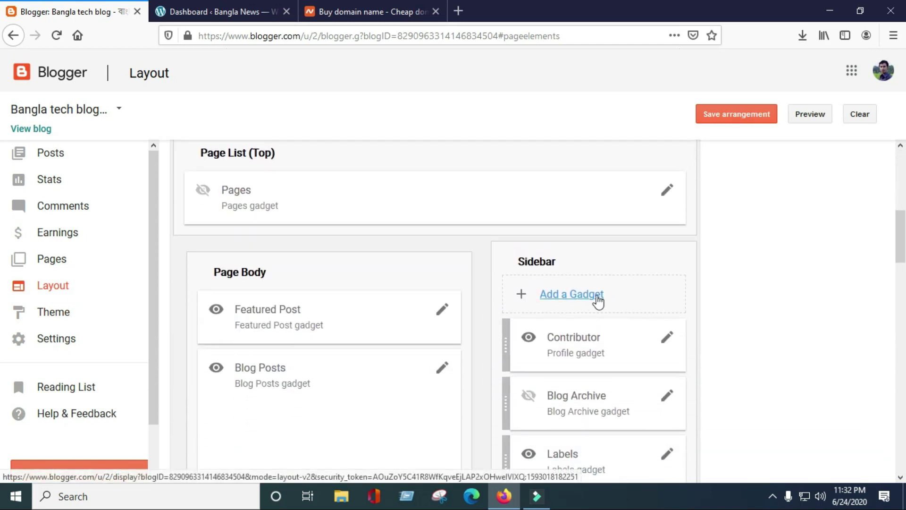
pyautogui.click(236, 11)
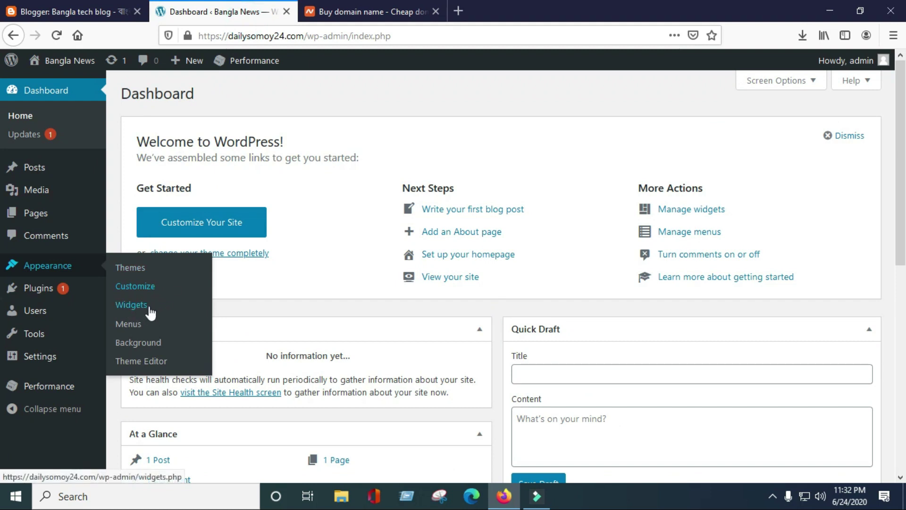
# Examine Namecheap's navigation bar and Domains submenu as an example of site menus, alongside Blogger's layout and WordPress Menus.
pyautogui.click(339, 10)
pyautogui.moveTo(543, 116)
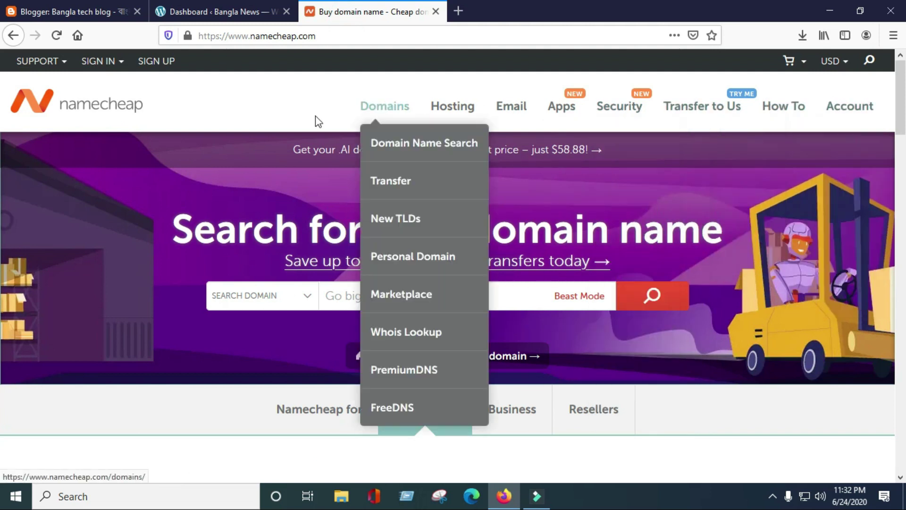
pyautogui.click(216, 3)
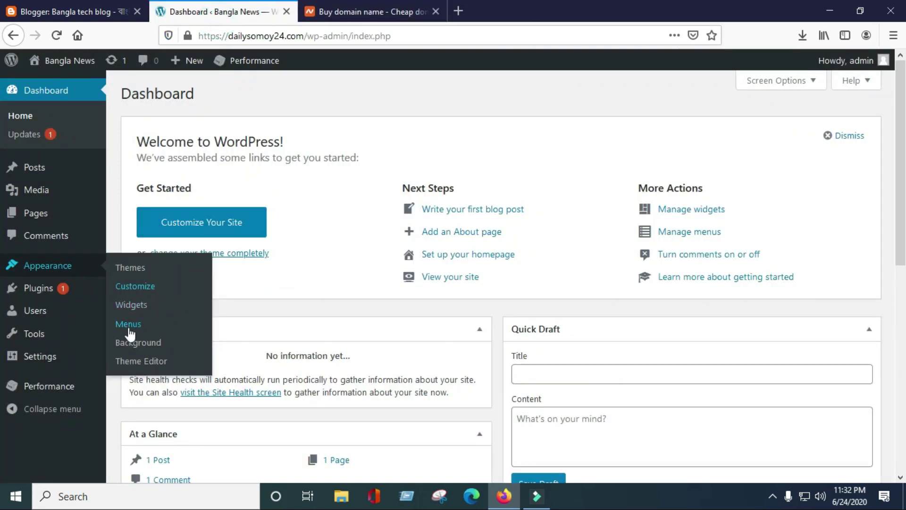
pyautogui.click(72, 7)
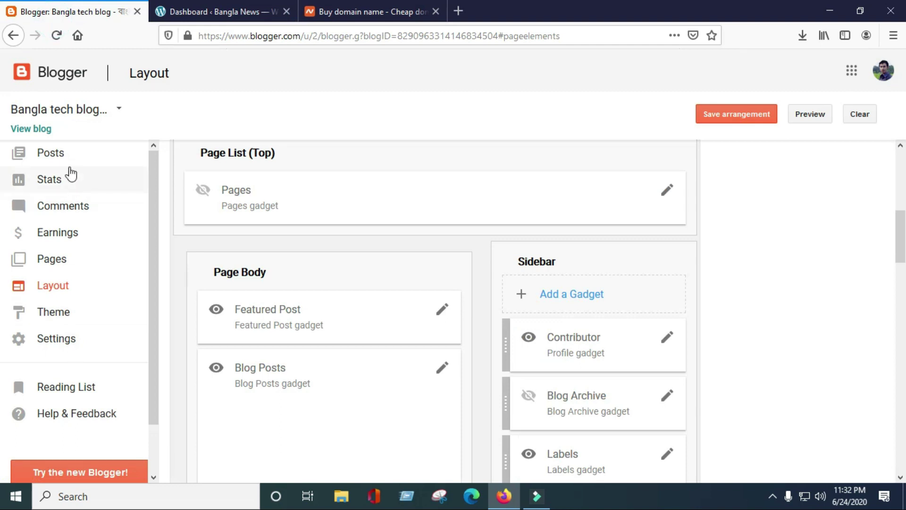
pyautogui.click(205, 6)
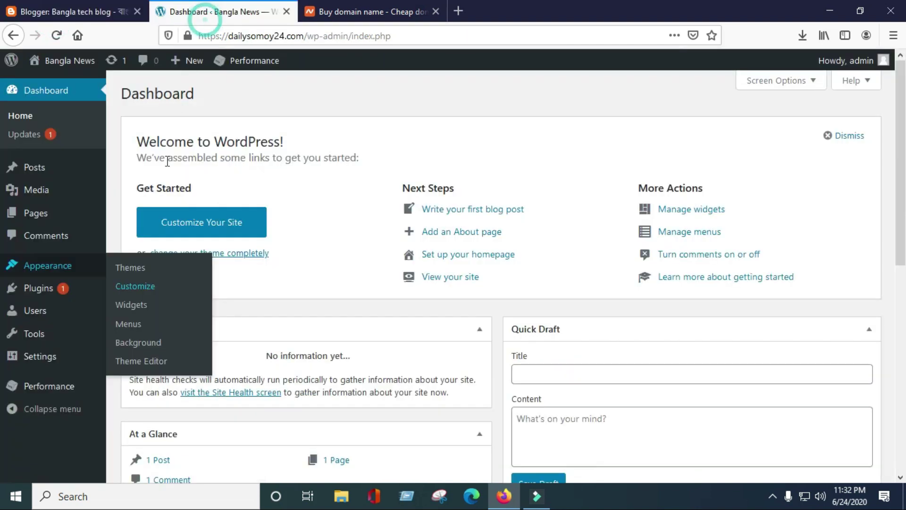
# Open the WordPress Menus page in a new tab, and close it.
pyautogui.rightClick(132, 330)
pyautogui.click(163, 333)
pyautogui.click(375, 6)
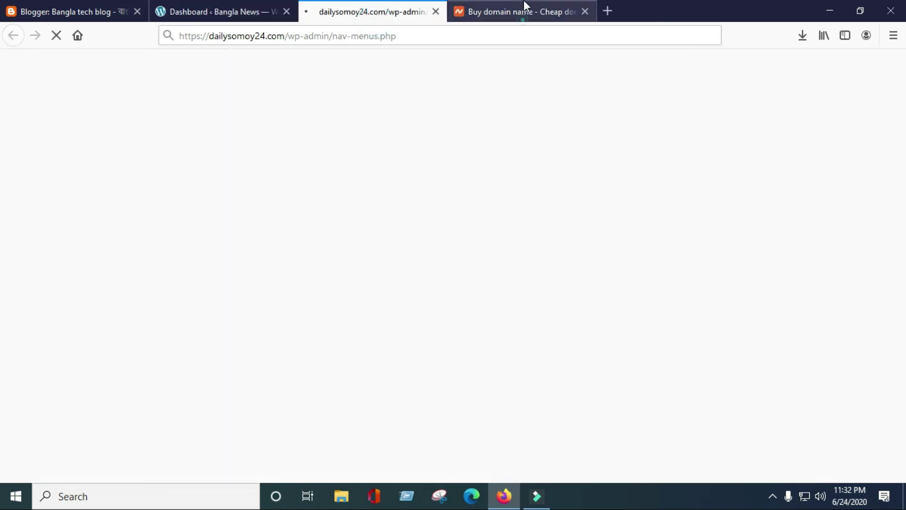
pyautogui.click(435, 12)
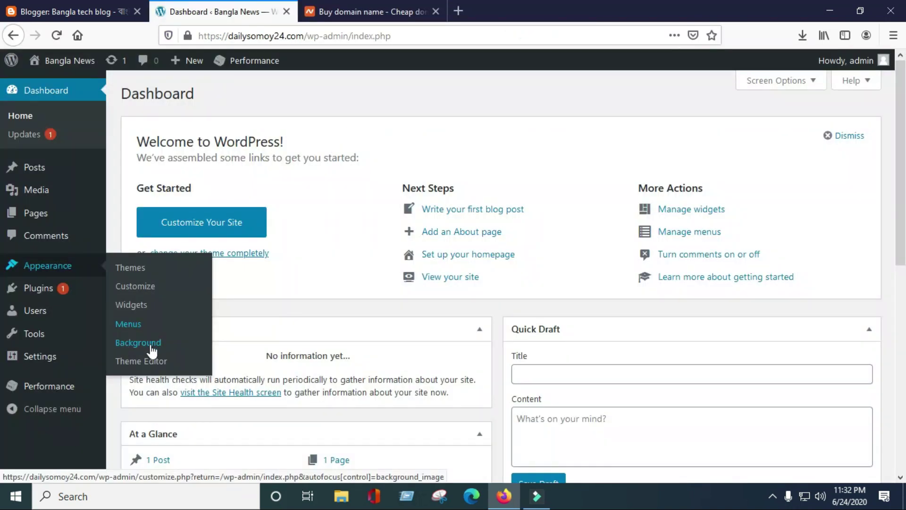
# Examine the Namecheap homepage's section backgrounds as an example for the WordPress Background option, and return to the dashboard.
pyautogui.click(378, 11)
pyautogui.scroll(-4, 167, 115)
pyautogui.scroll(4, 202, 174)
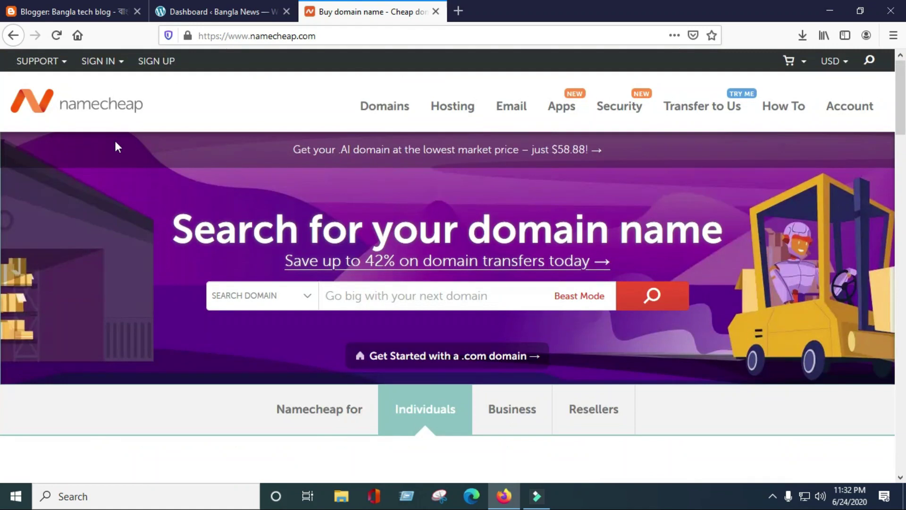
pyautogui.scroll(-5, 115, 146)
pyautogui.scroll(-4, 258, 220)
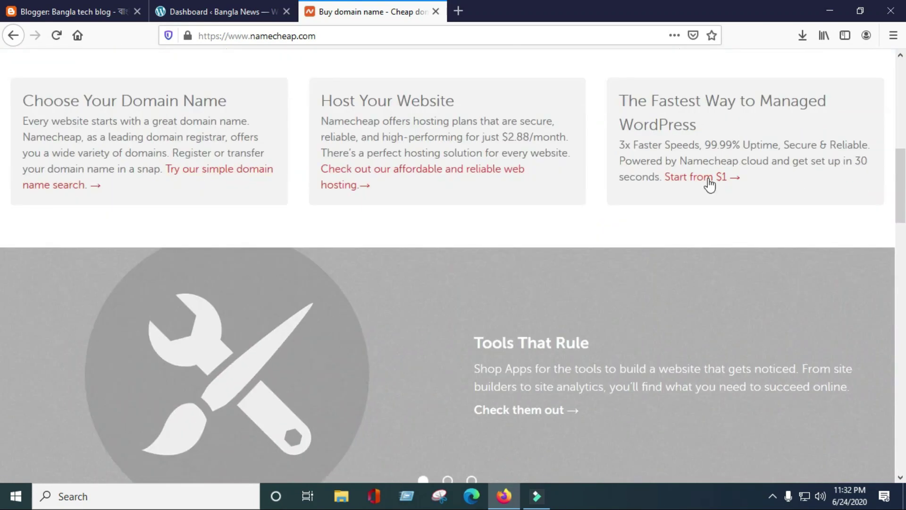
pyautogui.scroll(-8, 420, 275)
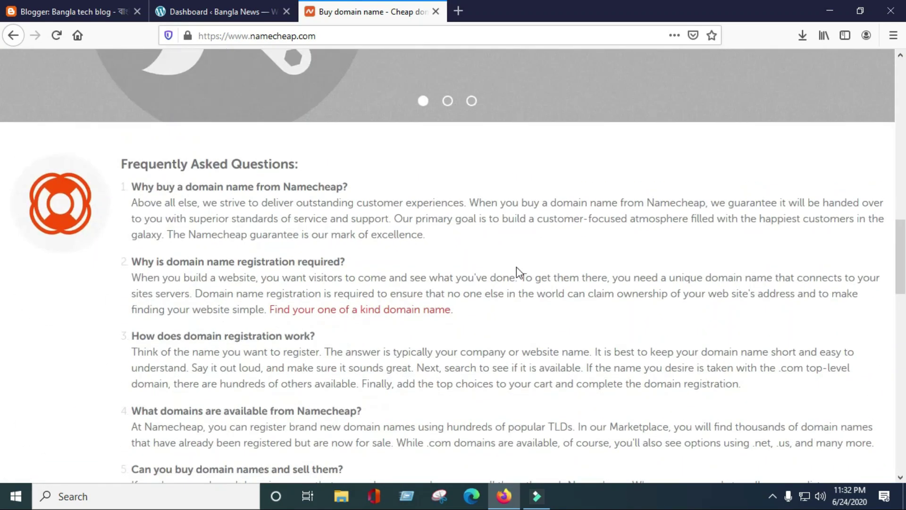
pyautogui.scroll(6, 517, 271)
pyautogui.click(217, 12)
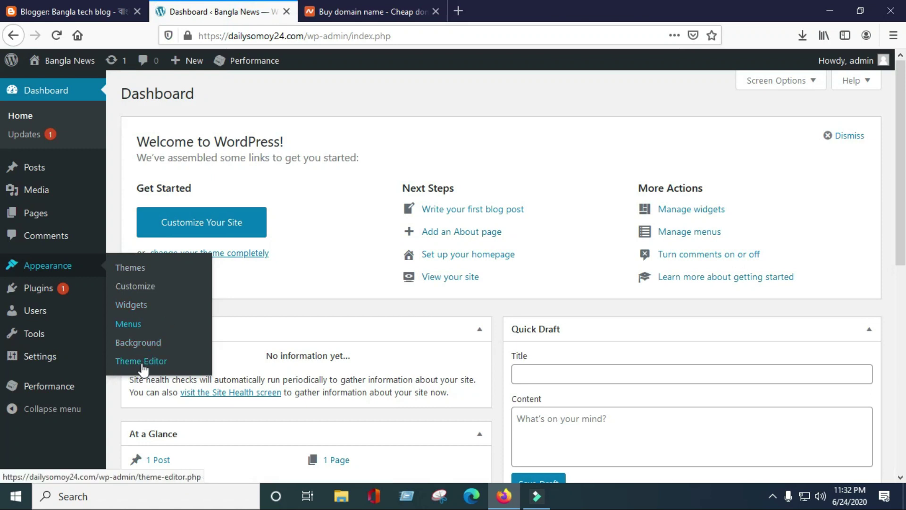
# Open the WordPress Theme Editor in a new tab, acknowledge the direct-editing warning, and look through the Twenty Twenty theme files.
pyautogui.rightClick(159, 361)
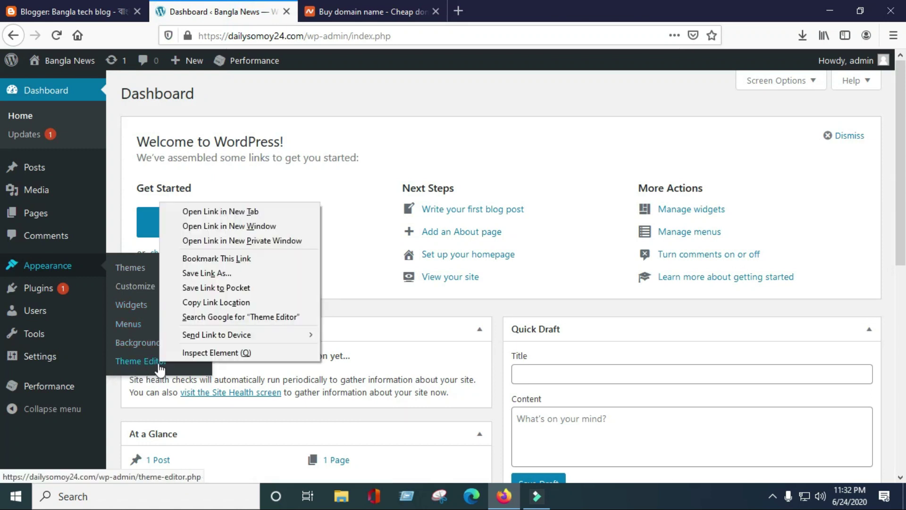
pyautogui.click(225, 211)
pyautogui.click(355, 7)
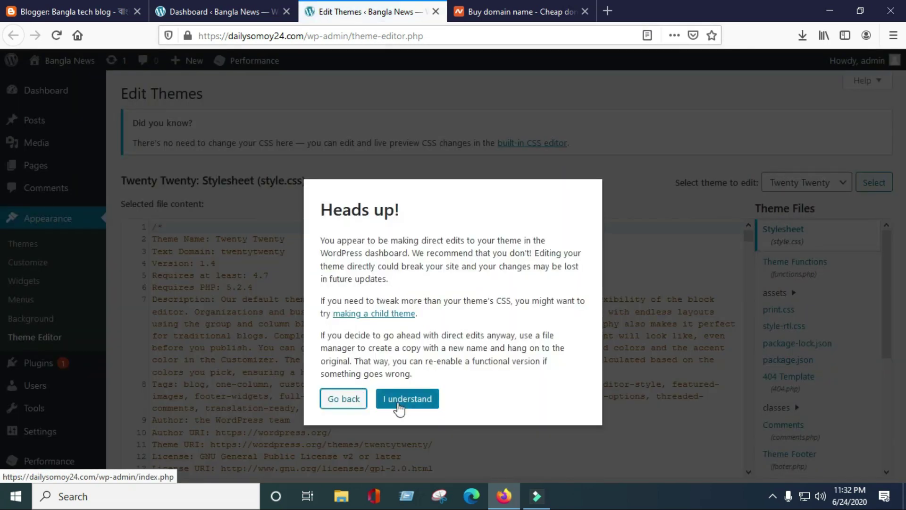
pyautogui.click(398, 403)
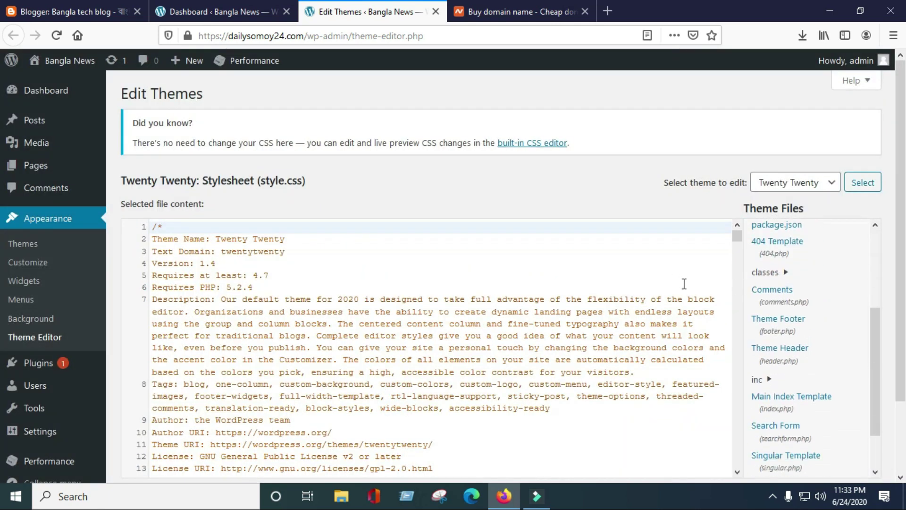
pyautogui.scroll(-10, 706, 302)
pyautogui.scroll(-5, 589, 292)
# Open Blogger's Theme page and locate its Edit HTML option as the counterpart of the WordPress Theme Editor.
pyautogui.click(102, 13)
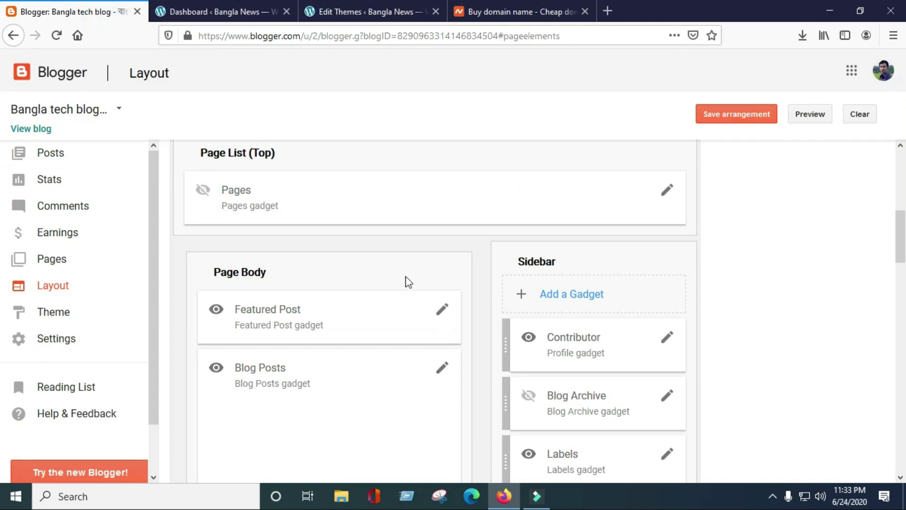
pyautogui.click(53, 311)
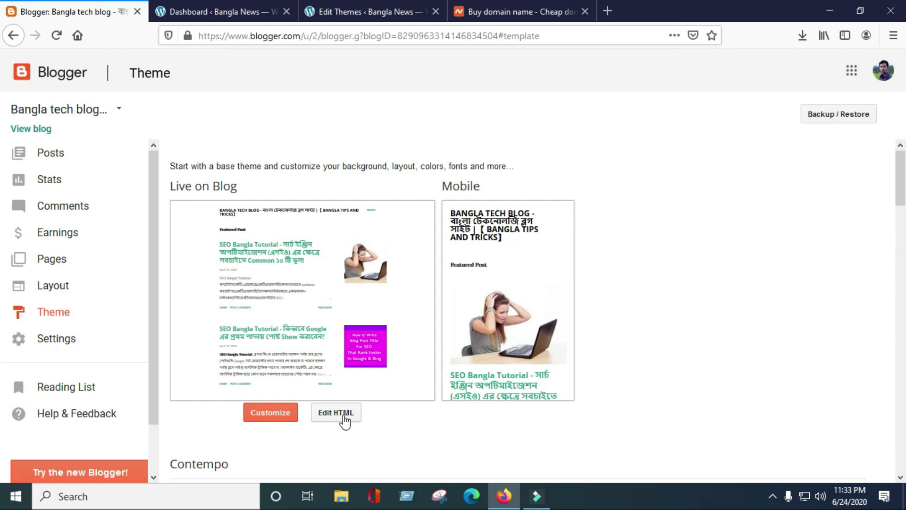
# Close the WordPress Theme Editor page and return to the WordPress dashboard.
pyautogui.click(370, 11)
pyautogui.click(58, 17)
pyautogui.click(435, 11)
pyautogui.click(225, 12)
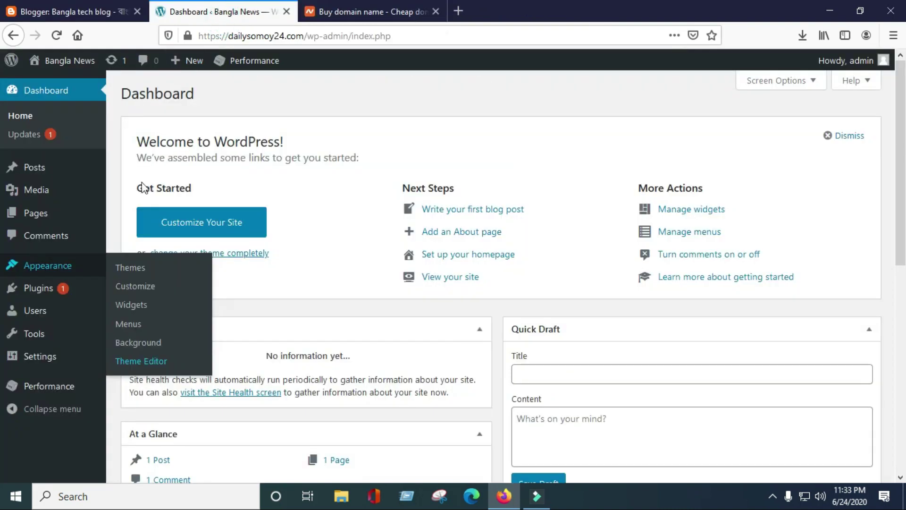
# Compare the WordPress Plugins options with Blogger's sections to check for a plugin counterpart, and return to the dashboard.
pyautogui.moveTo(40, 294)
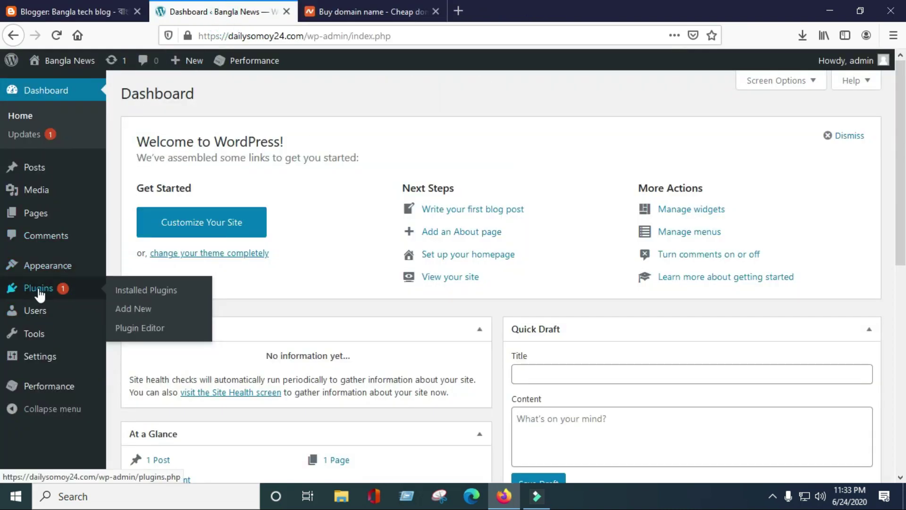
pyautogui.click(76, 11)
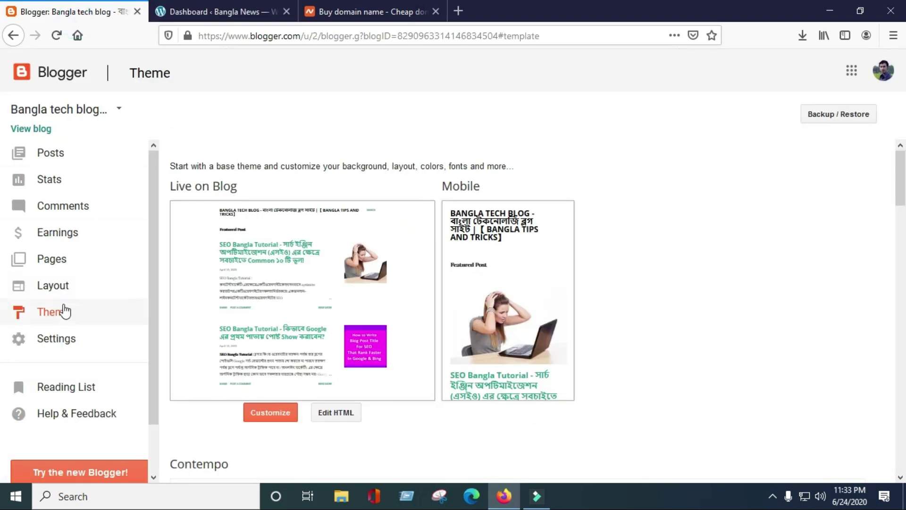
pyautogui.click(215, 9)
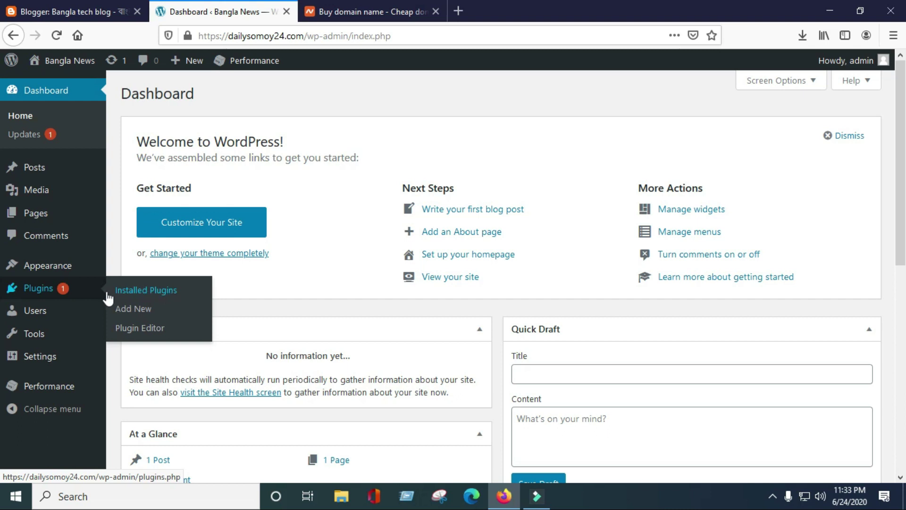
# Open the WordPress Add Plugins page in a new tab, view the featured plugins, and close it.
pyautogui.rightClick(141, 314)
pyautogui.click(186, 319)
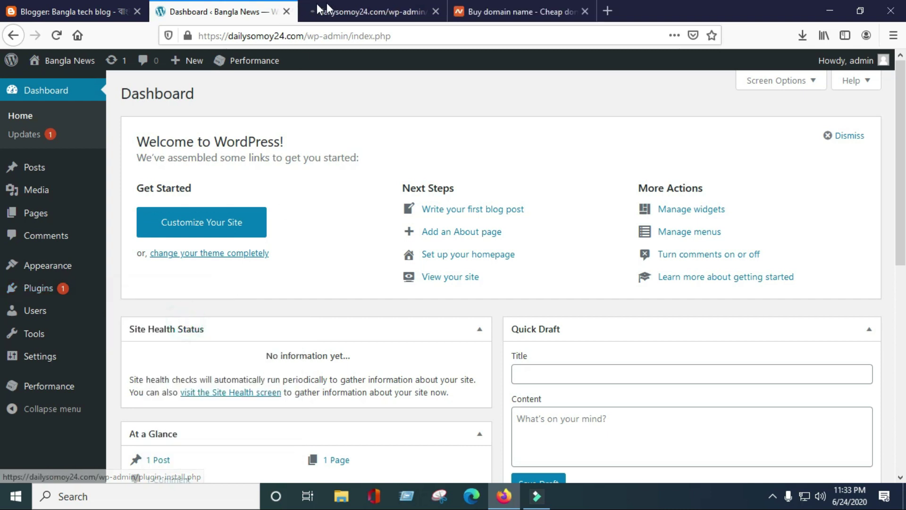
pyautogui.click(336, 16)
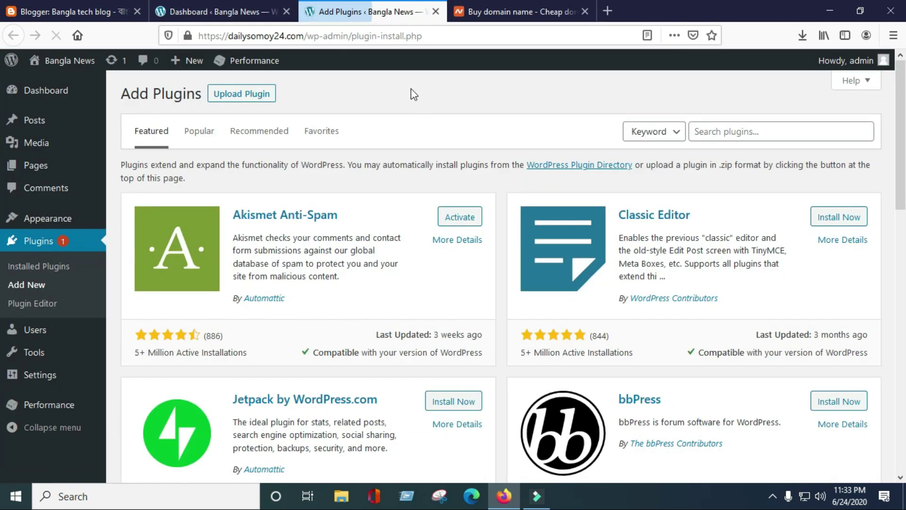
pyautogui.click(435, 11)
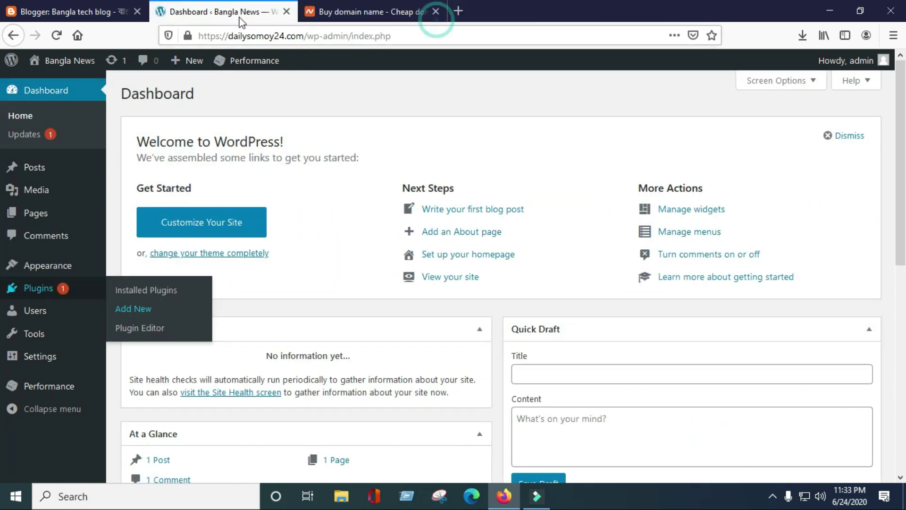
# Open the WordPress Plugin Editor in a new tab, view the Akismet plugin's files, and close it.
pyautogui.rightClick(154, 336)
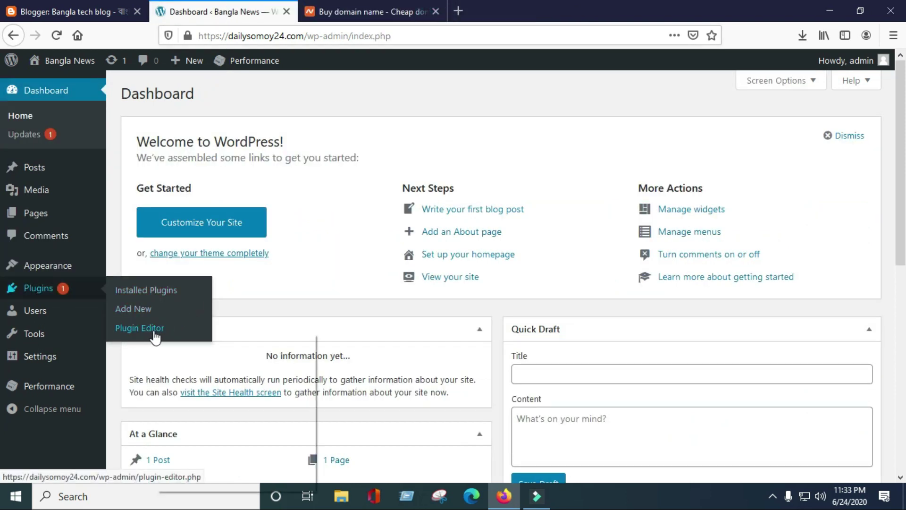
pyautogui.click(193, 341)
pyautogui.click(372, 4)
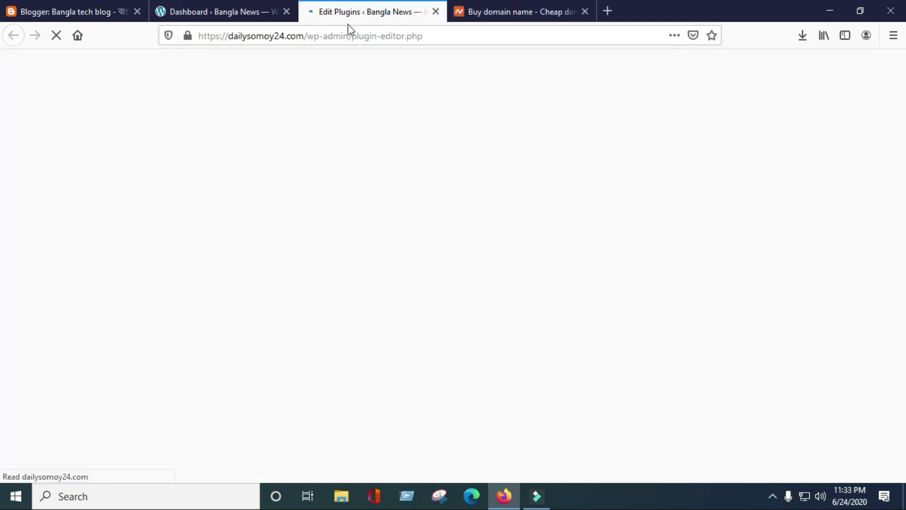
pyautogui.click(408, 371)
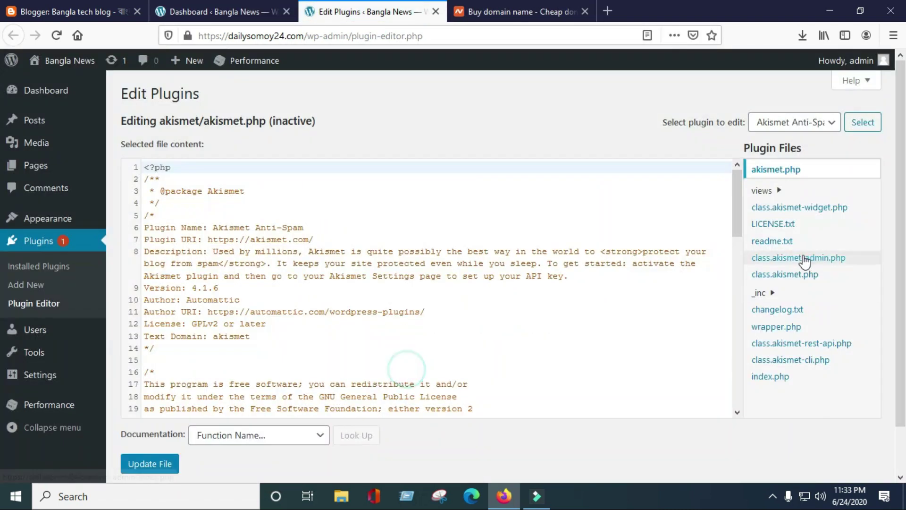
pyautogui.click(435, 12)
# Compare the WordPress Users options with the Add authors option under Permissions in Blogger's Basic settings.
pyautogui.moveTo(32, 287)
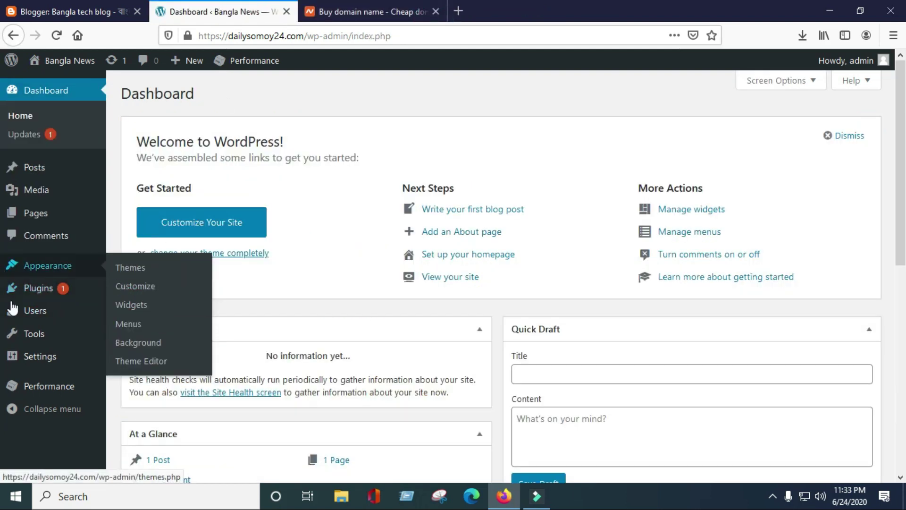
pyautogui.moveTo(41, 316)
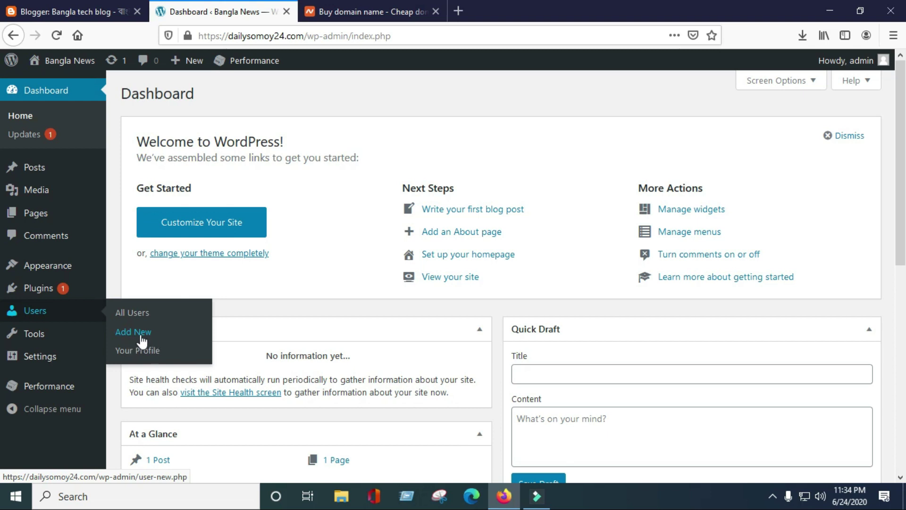
pyautogui.click(76, 12)
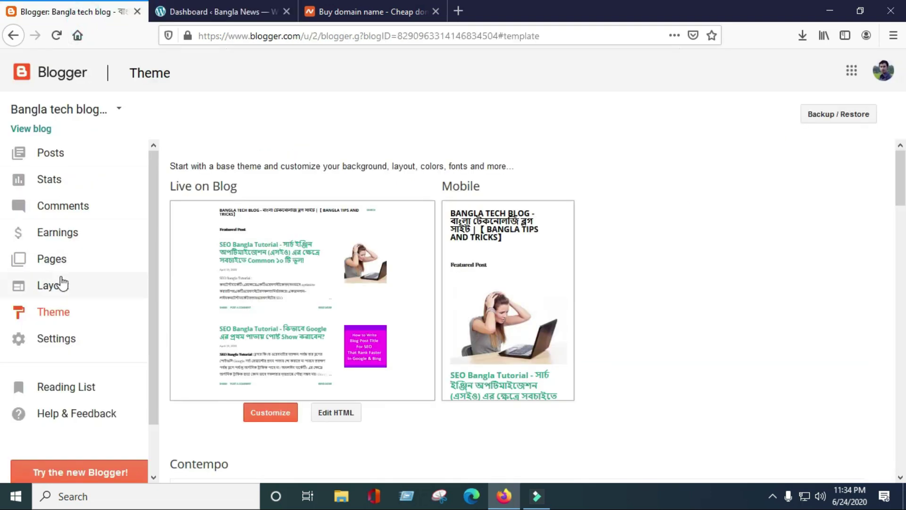
pyautogui.click(70, 340)
pyautogui.scroll(-5, 354, 283)
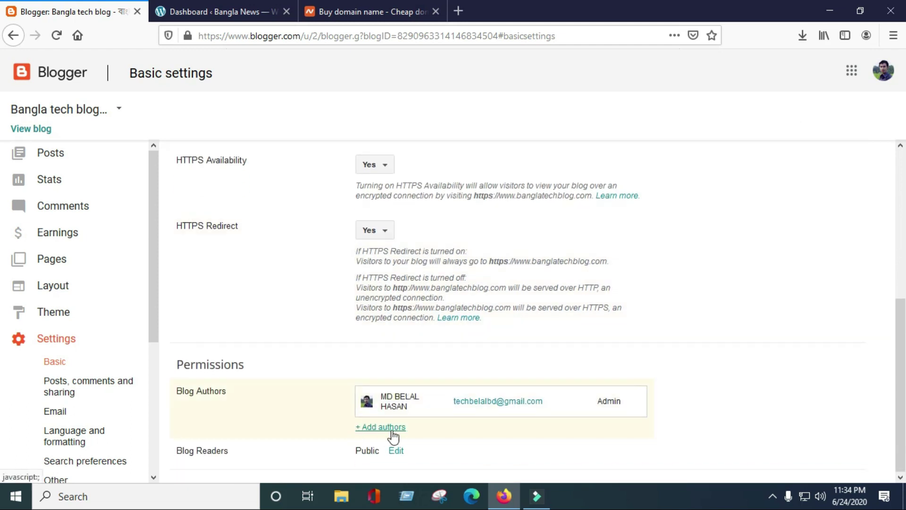
pyautogui.click(238, 14)
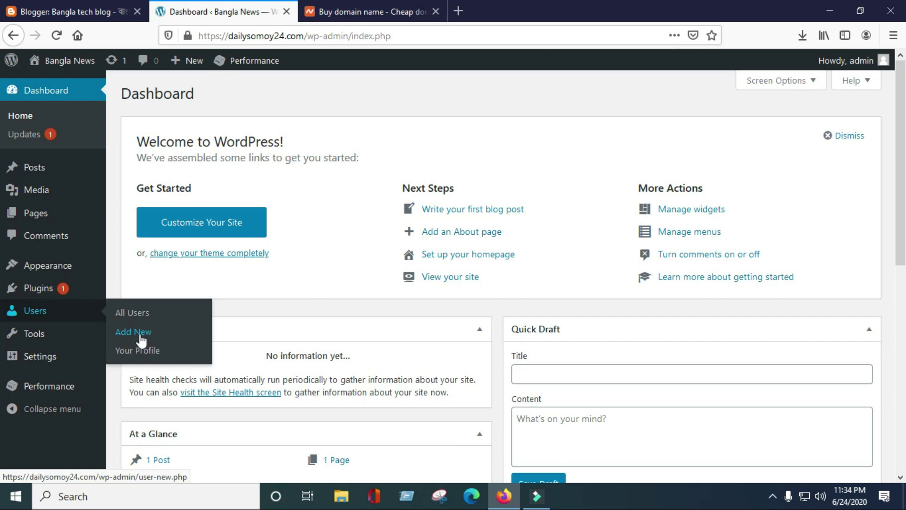
pyautogui.click(70, 11)
# Open the WordPress Your Profile page in a new tab and examine its name, contact, biography, picture and account management fields.
pyautogui.rightClick(155, 357)
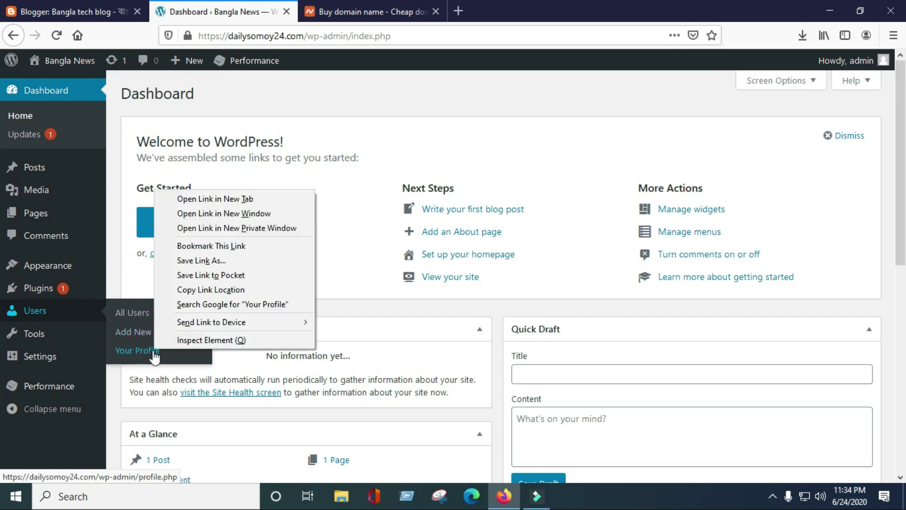
pyautogui.click(220, 196)
pyautogui.scroll(-5, 204, 181)
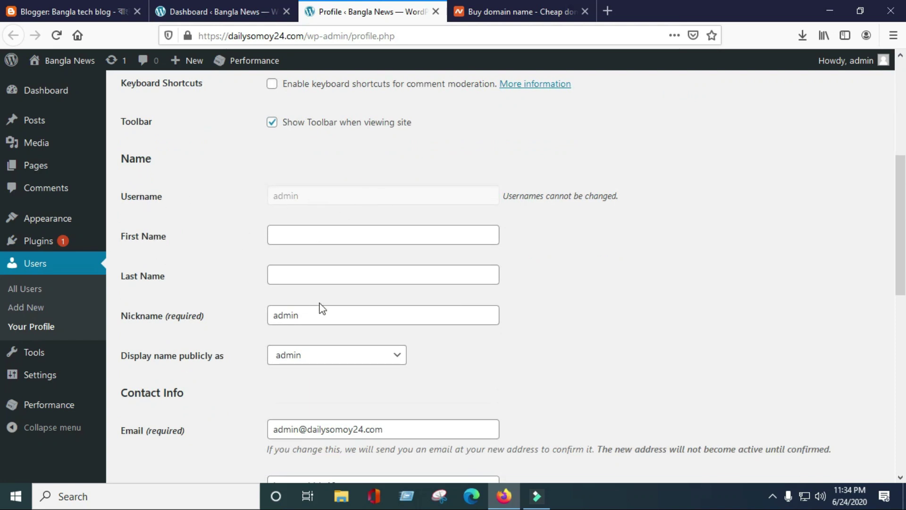
pyautogui.scroll(-1, 322, 308)
pyautogui.scroll(-2, 337, 256)
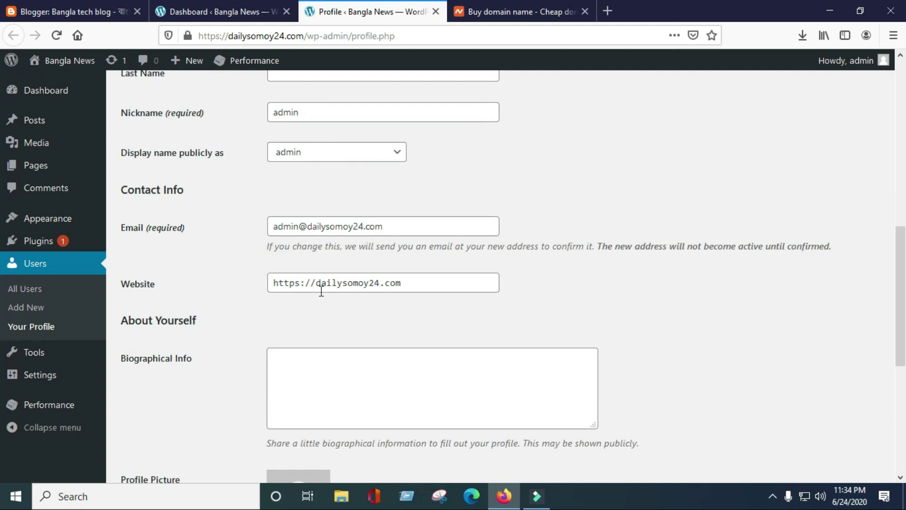
pyautogui.scroll(-3, 347, 272)
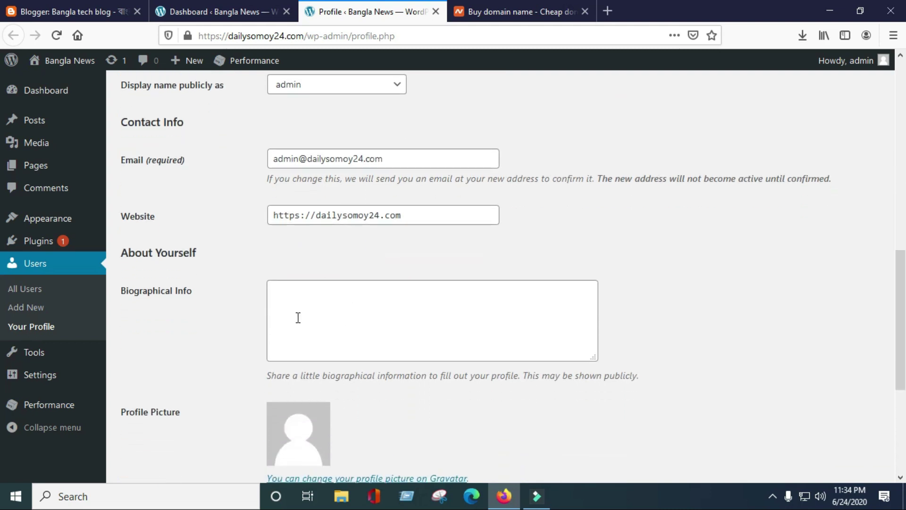
pyautogui.scroll(-1, 318, 302)
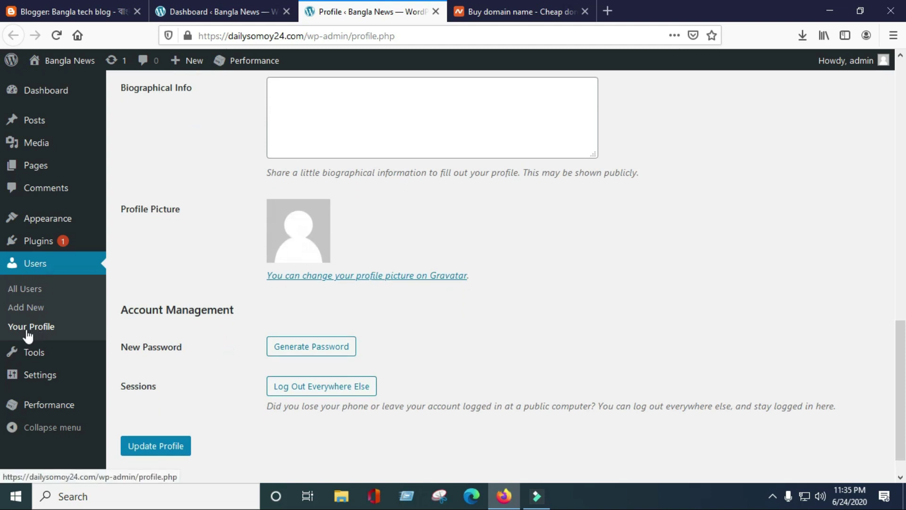
pyautogui.scroll(5, 376, 227)
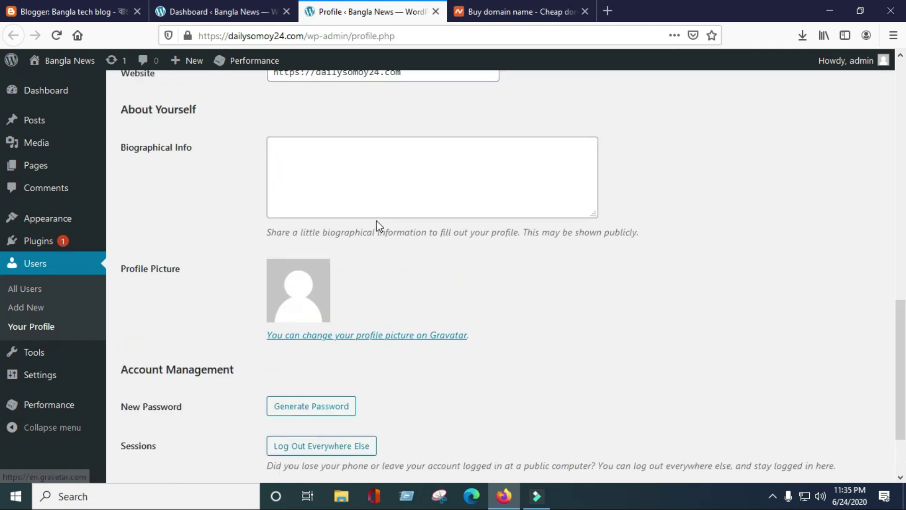
pyautogui.scroll(-4, 374, 216)
# Open Blogger's User settings to compare its User Profile option with WordPress's Your Profile page, and close the profile page.
pyautogui.click(90, 12)
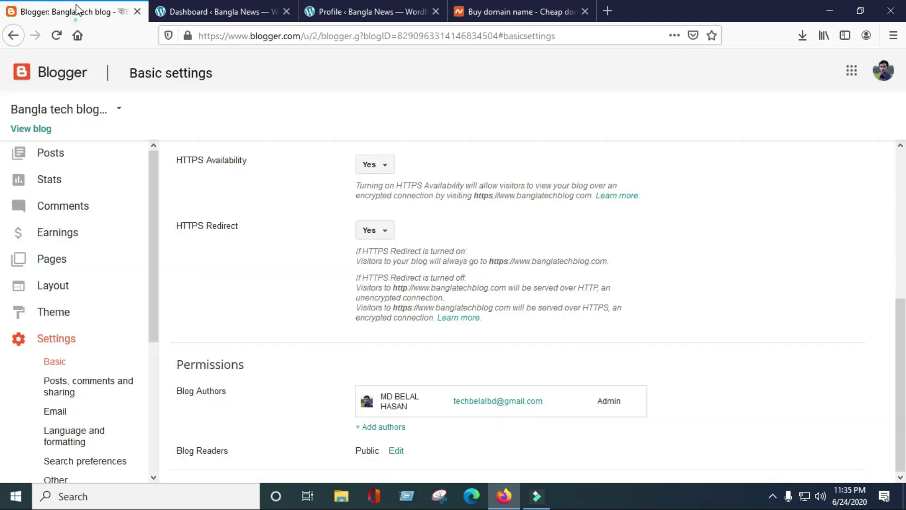
pyautogui.scroll(-4, 94, 264)
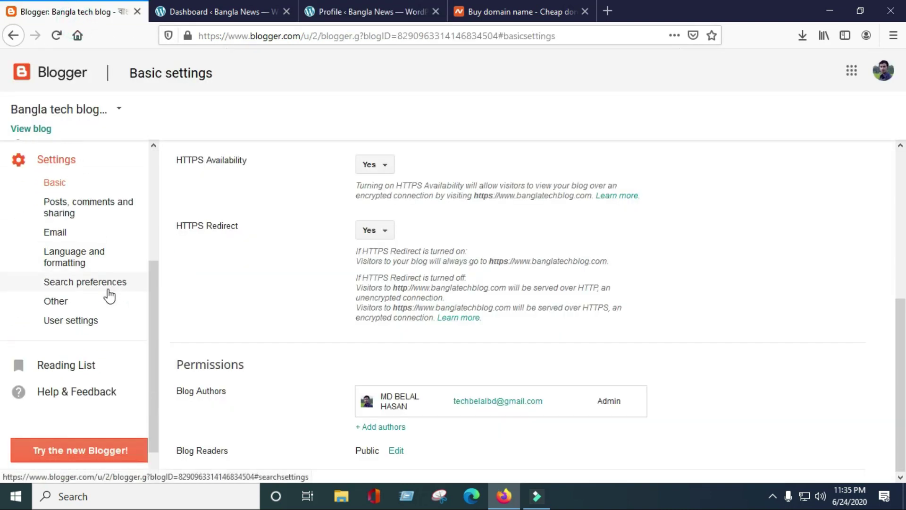
pyautogui.click(91, 325)
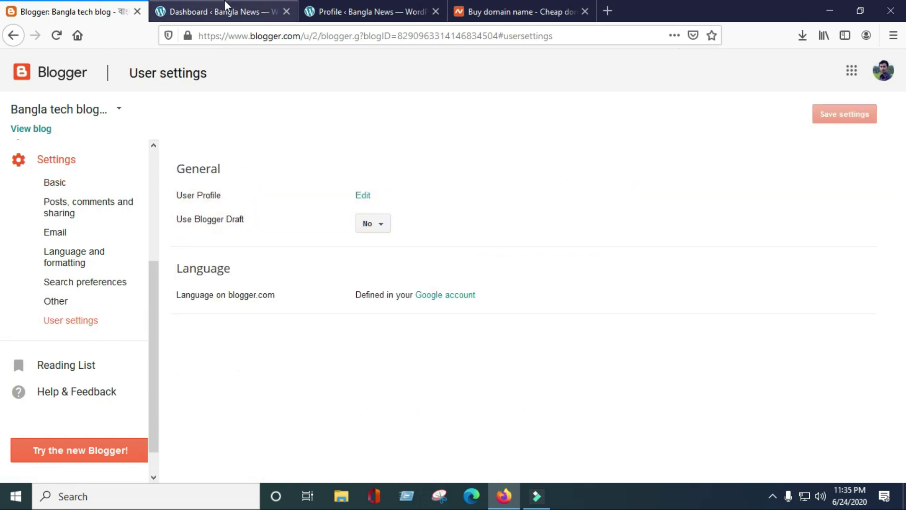
pyautogui.click(333, 11)
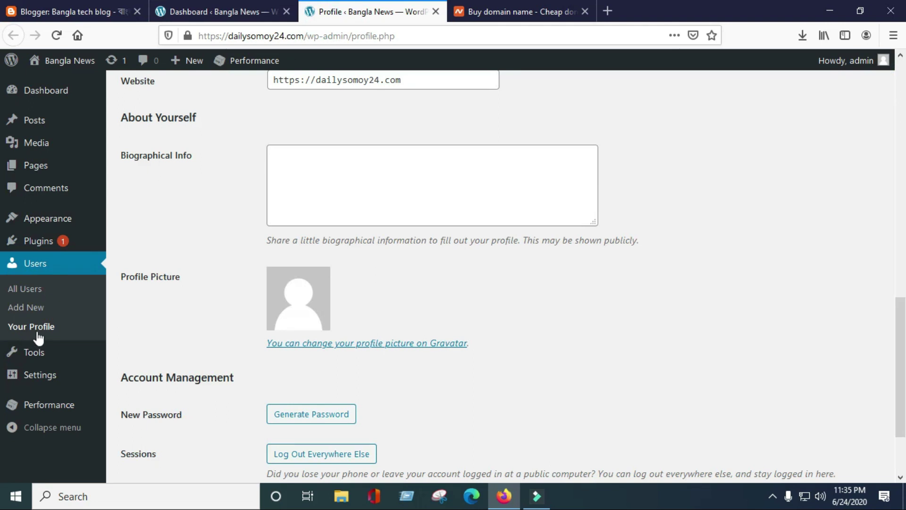
pyautogui.click(71, 11)
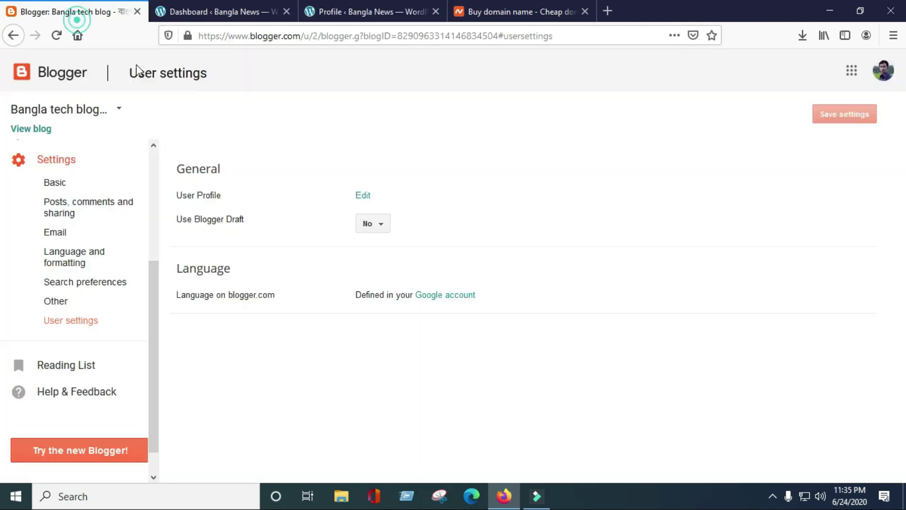
pyautogui.click(376, 11)
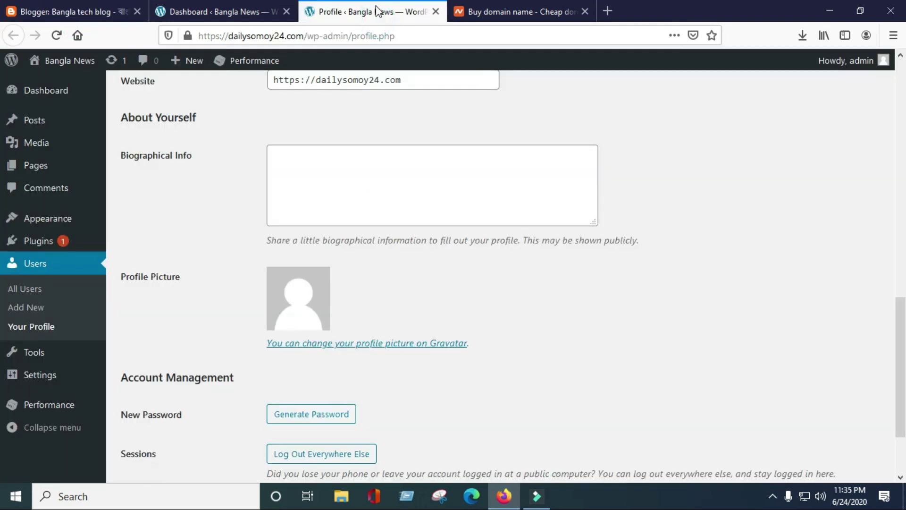
pyautogui.click(435, 11)
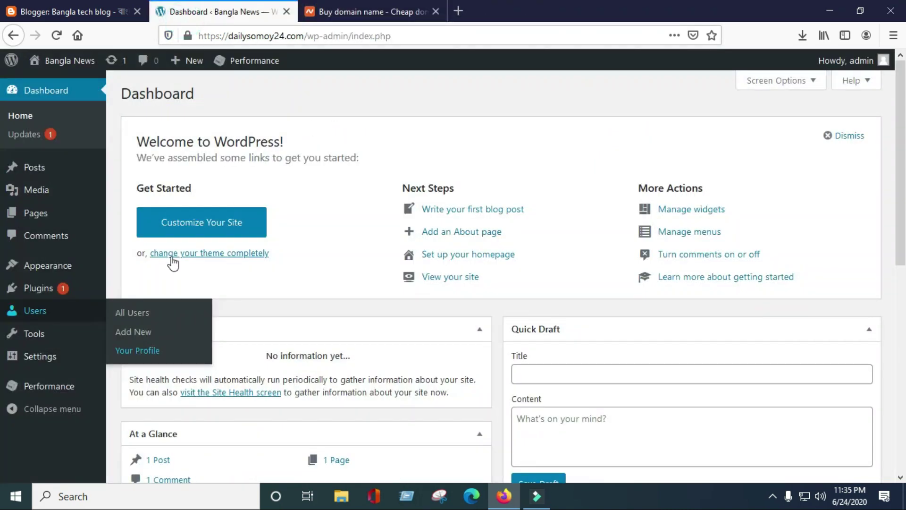
# Open the WordPress Available Tools page in a new tab, view the Categories and Tags Converter, and close it.
pyautogui.moveTo(18, 339)
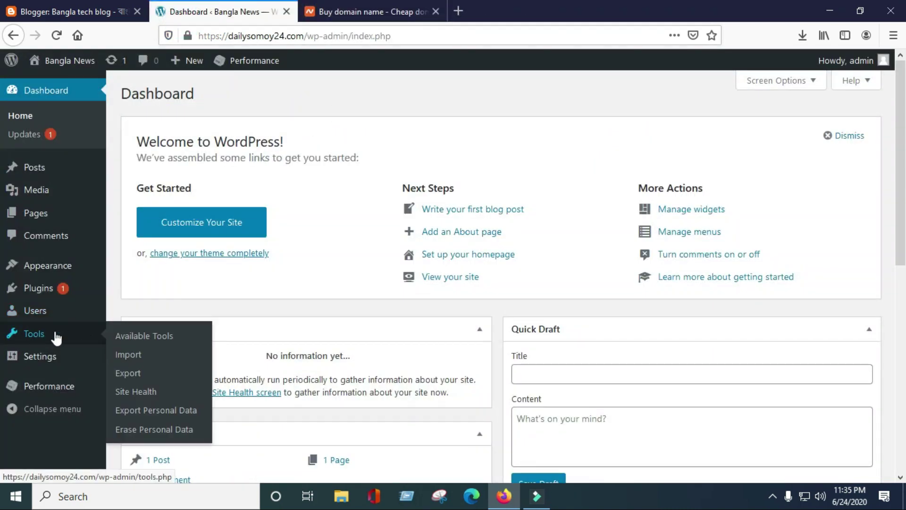
pyautogui.rightClick(154, 345)
pyautogui.click(188, 347)
pyautogui.click(330, 13)
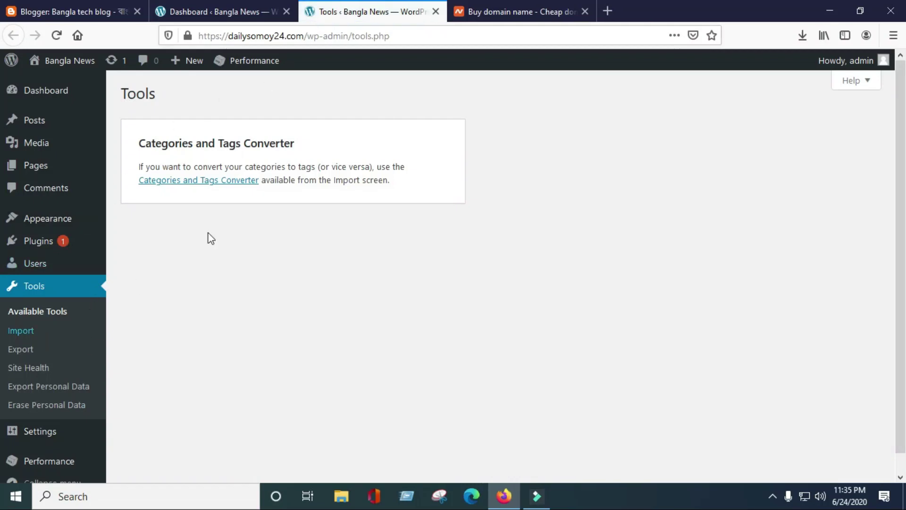
pyautogui.click(435, 11)
# Open the WordPress Import page in a new tab and highlight the Blogger importer's name and description.
pyautogui.moveTo(94, 334)
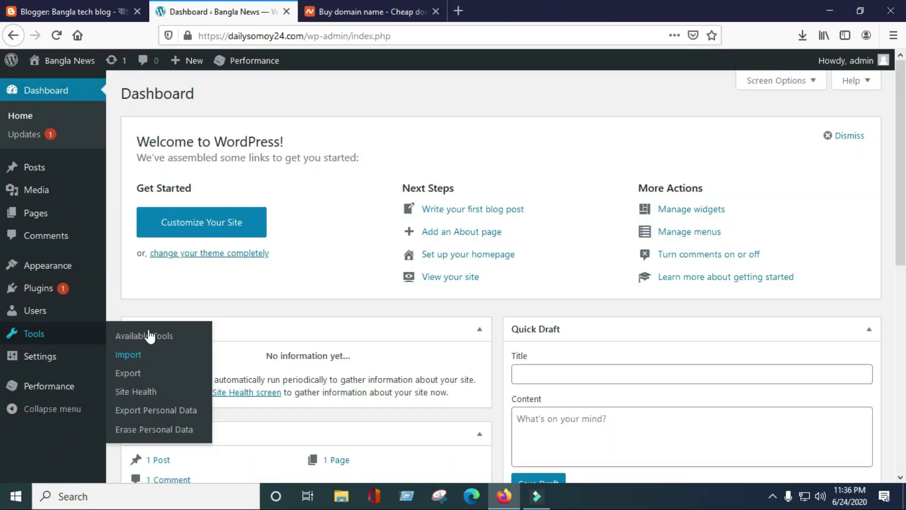
pyautogui.rightClick(131, 358)
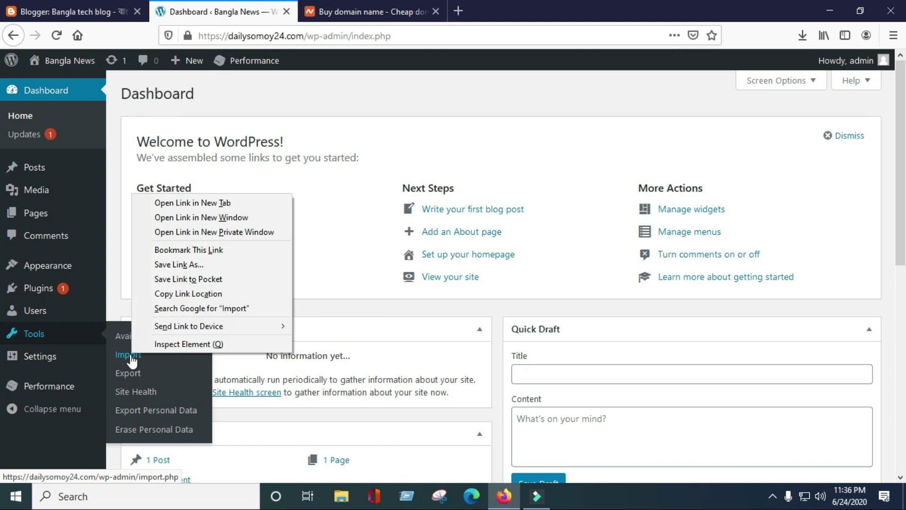
pyautogui.click(182, 204)
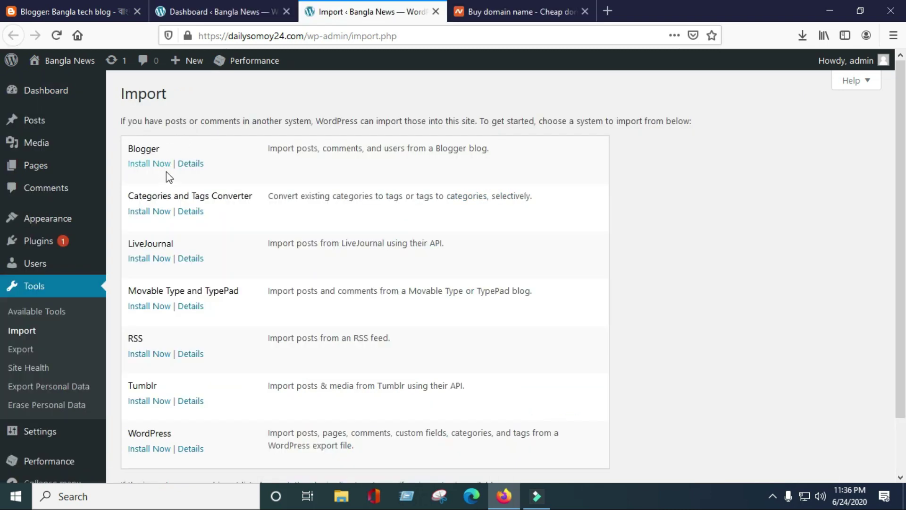
pyautogui.doubleClick(131, 149)
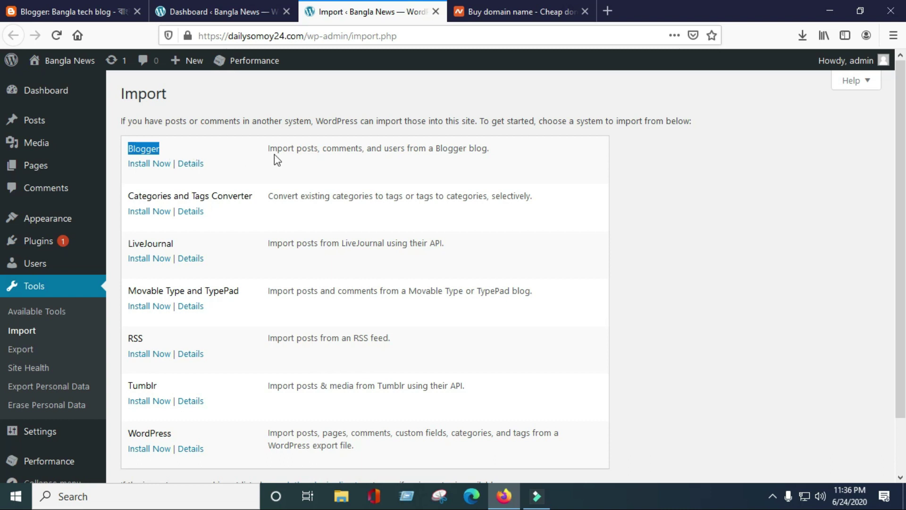
pyautogui.moveTo(270, 147); pyautogui.dragTo(491, 158)
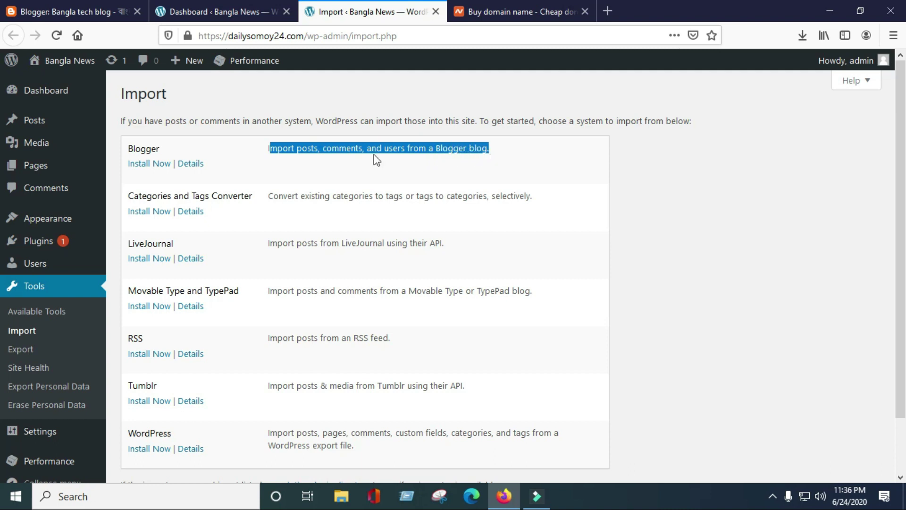
# Open Blogger's Other settings to compare its Import & back up options with the WordPress Import page.
pyautogui.click(75, 12)
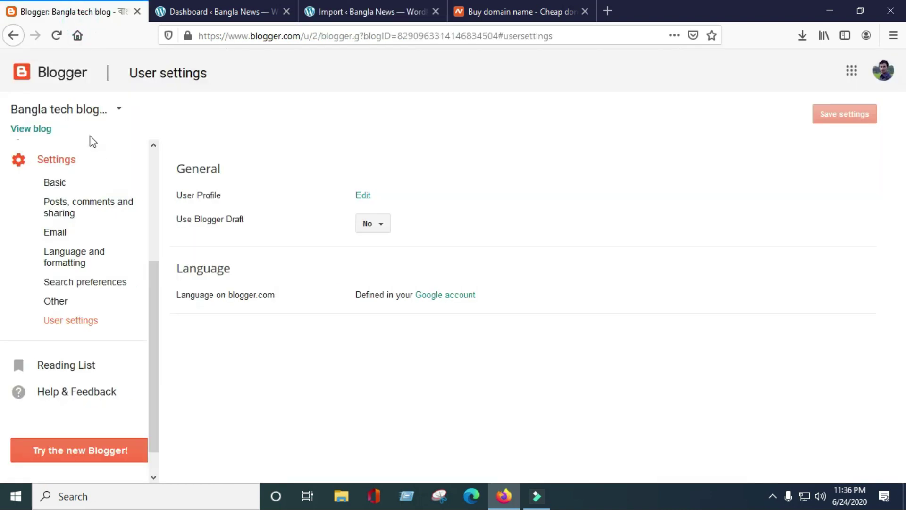
pyautogui.scroll(4, 126, 272)
pyautogui.click(368, 13)
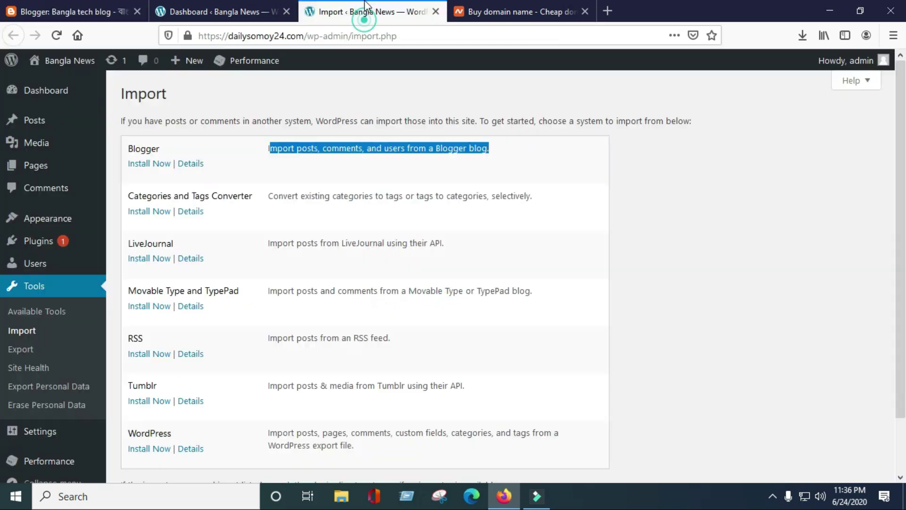
pyautogui.click(75, 13)
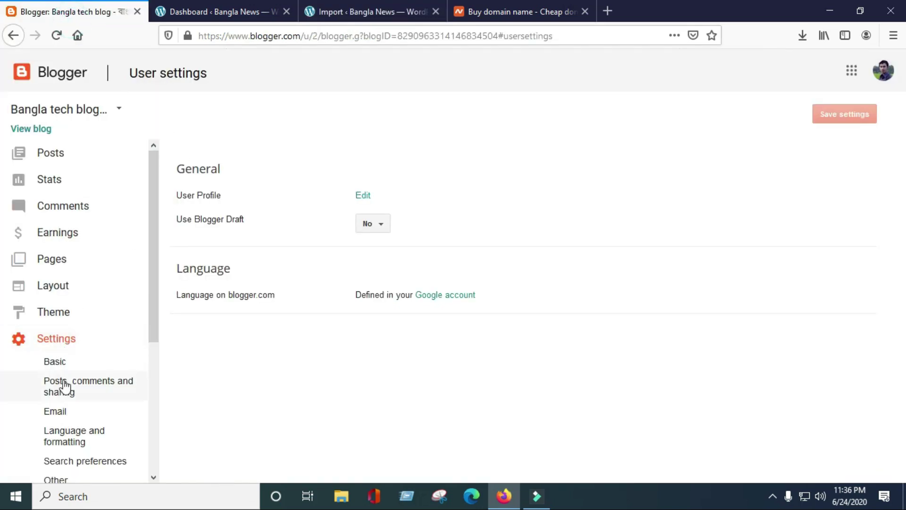
pyautogui.scroll(-4, 94, 384)
pyautogui.click(55, 300)
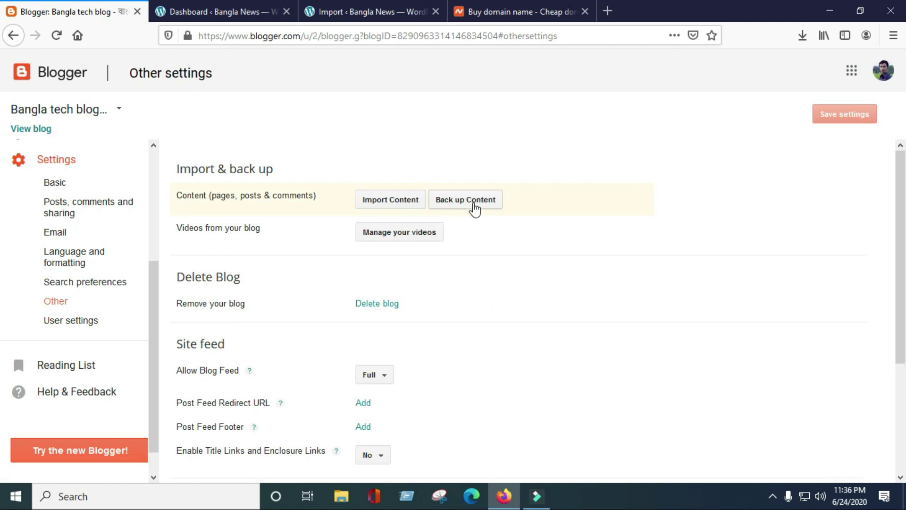
# Return to the WordPress Import page, review the list of importers and highlight the WordPress importer's name.
pyautogui.click(343, 4)
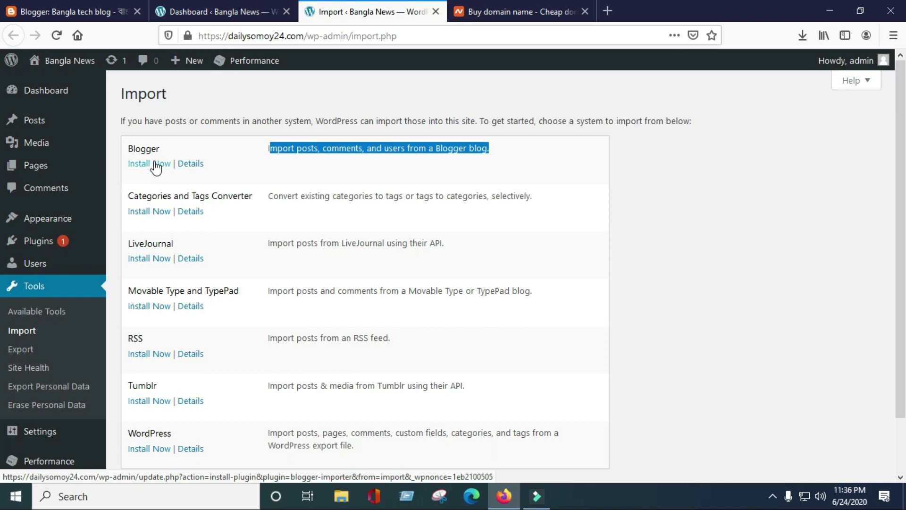
pyautogui.scroll(-2, 157, 208)
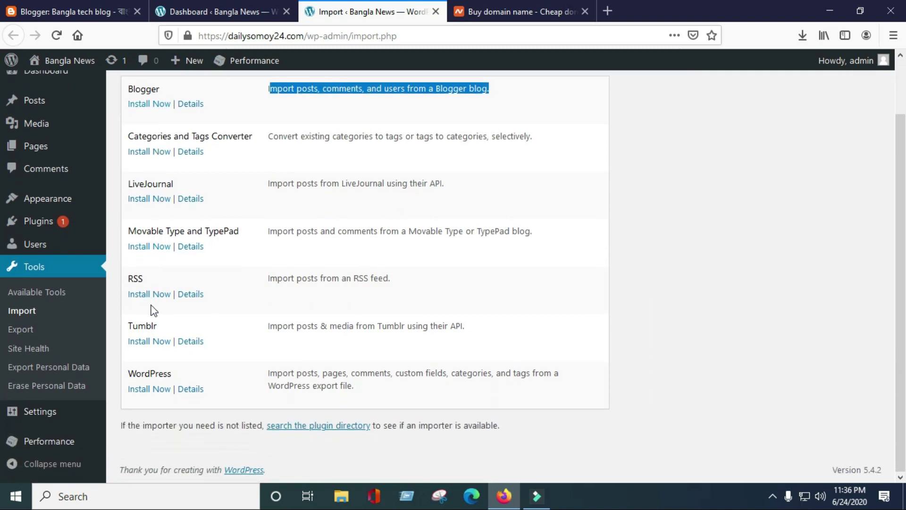
pyautogui.scroll(2, 144, 390)
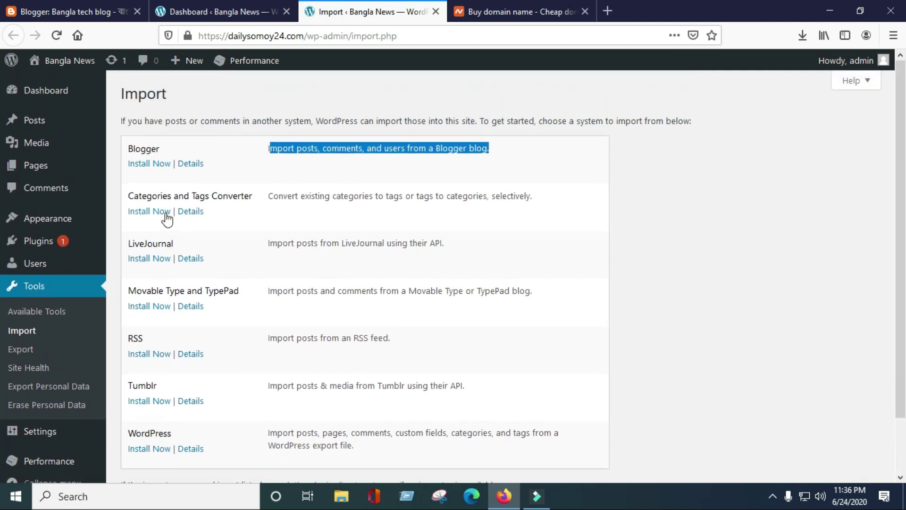
pyautogui.moveTo(136, 433)
pyautogui.mouseDown()
pyautogui.moveTo(183, 439)
pyautogui.moveTo(131, 435)
pyautogui.mouseUp()
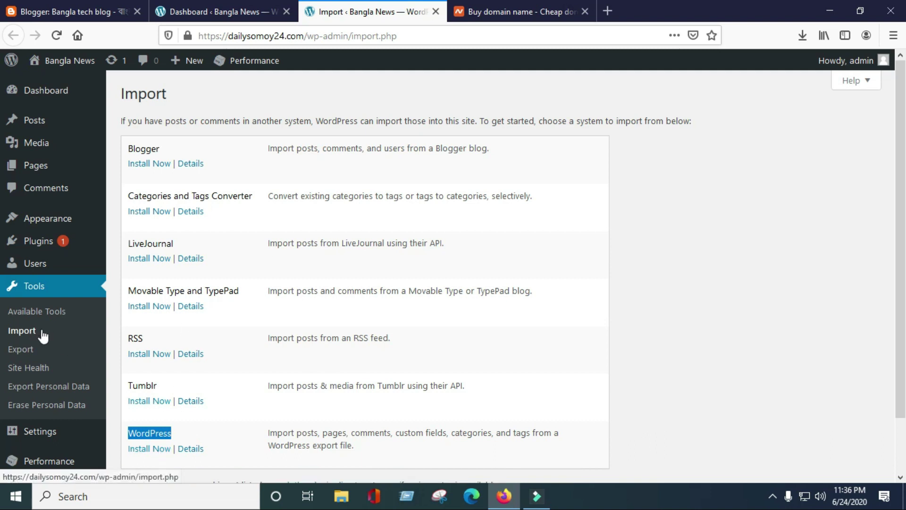
# Open the WordPress Export page, view the filter options for Posts and Pages, and reselect All content.
pyautogui.click(26, 350)
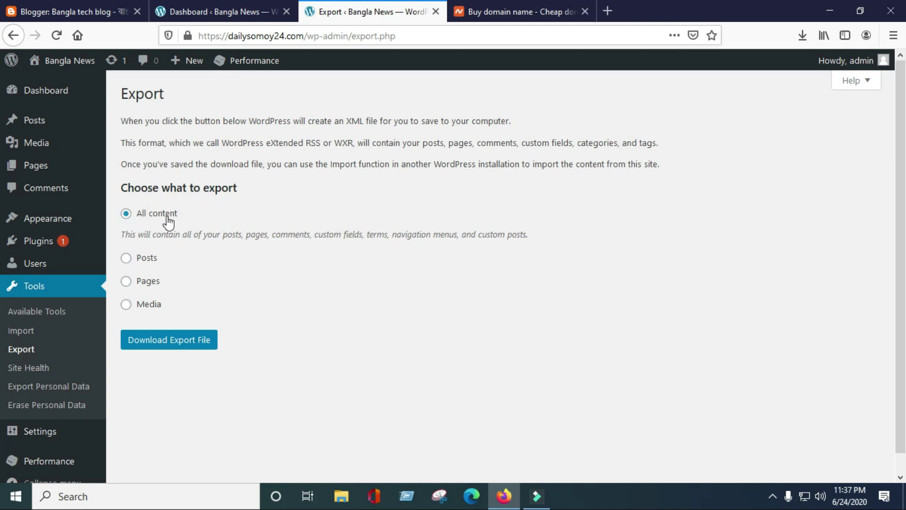
pyautogui.click(126, 258)
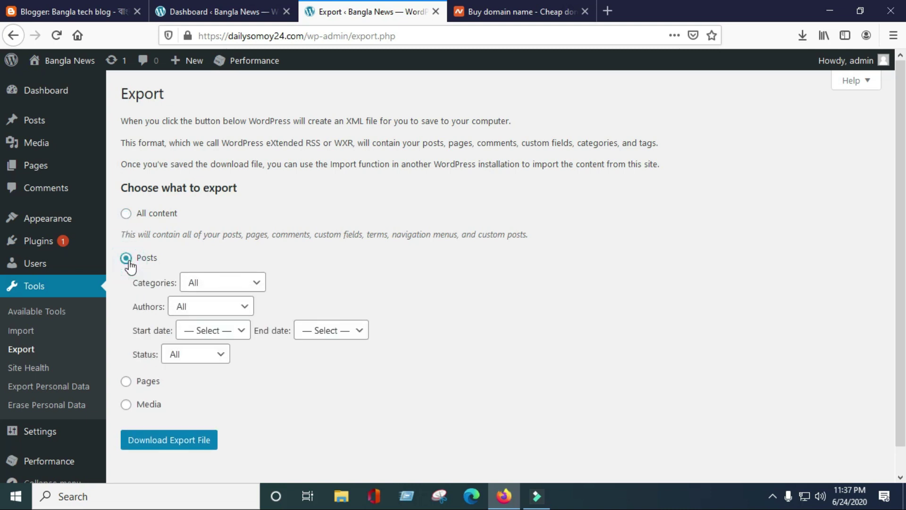
pyautogui.click(127, 382)
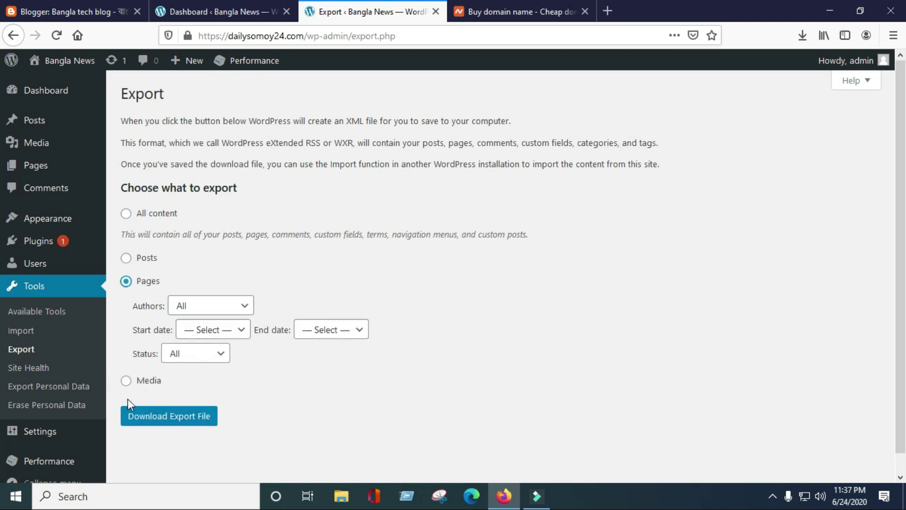
pyautogui.click(127, 214)
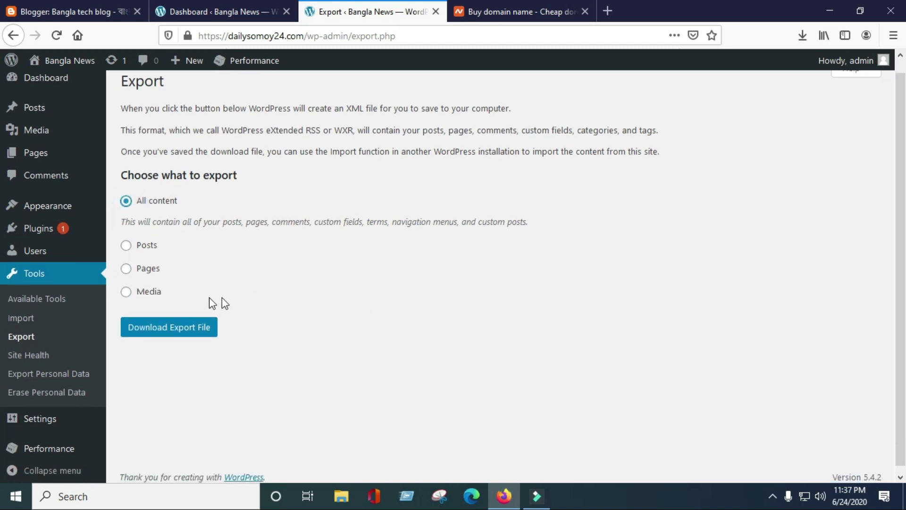
# Open the Site Health page, review its status and recommended improvements, and close the page.
pyautogui.scroll(-1, 198, 307)
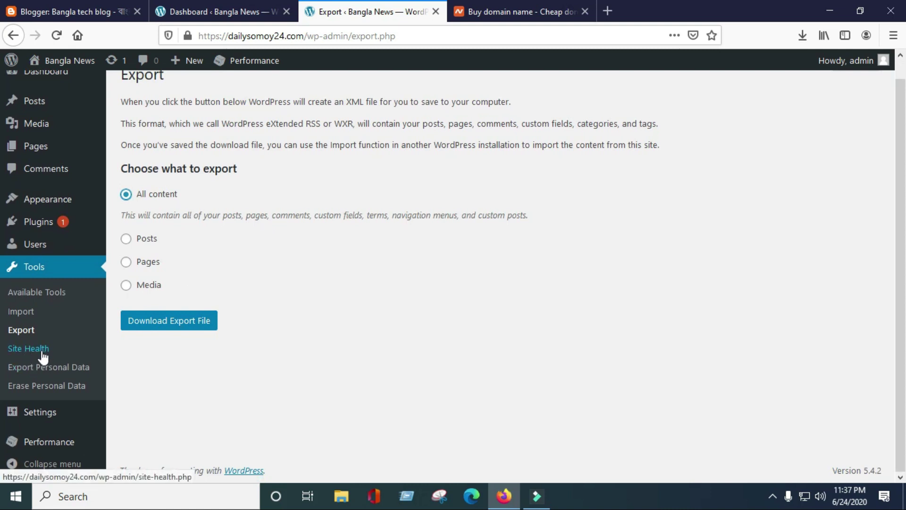
pyautogui.click(41, 351)
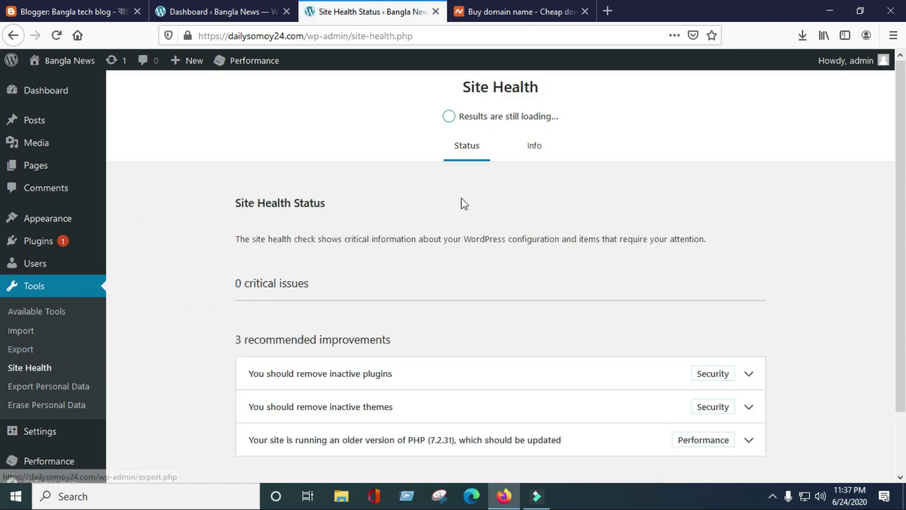
pyautogui.scroll(-3, 486, 250)
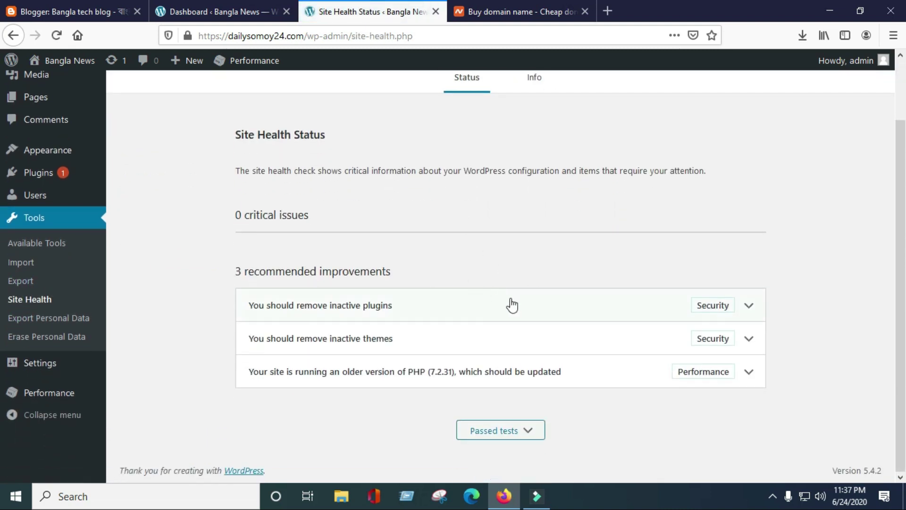
pyautogui.hotkey('ctrl', 'w')
# Open WordPress General Settings, comparing the settings categories with those in Blogger while the page loads.
pyautogui.moveTo(97, 346)
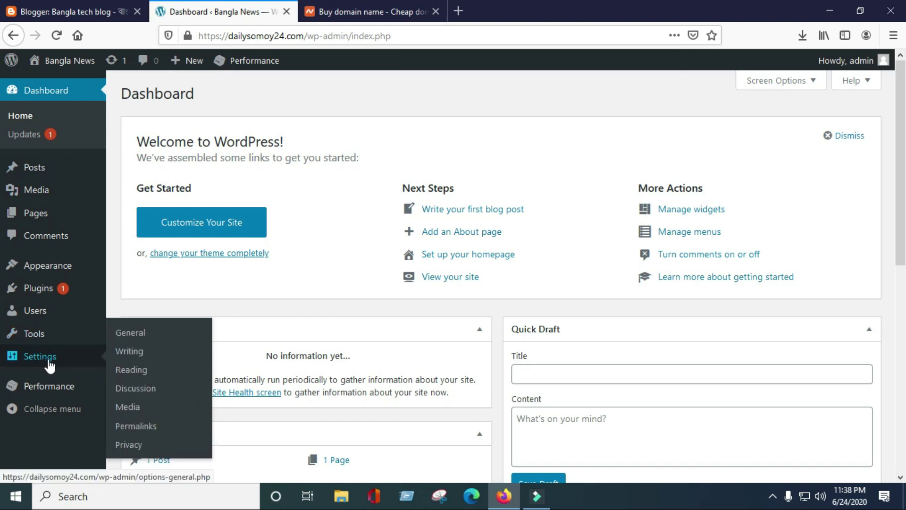
pyautogui.click(47, 363)
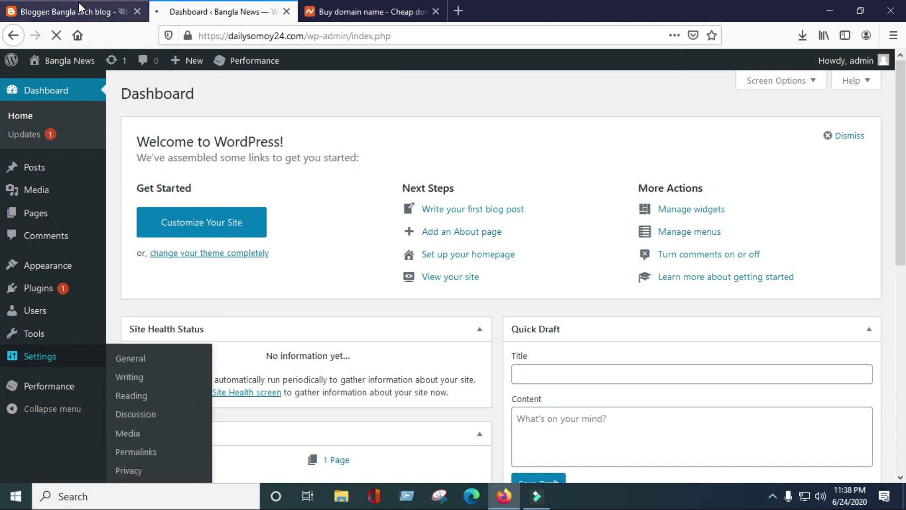
pyautogui.click(78, 15)
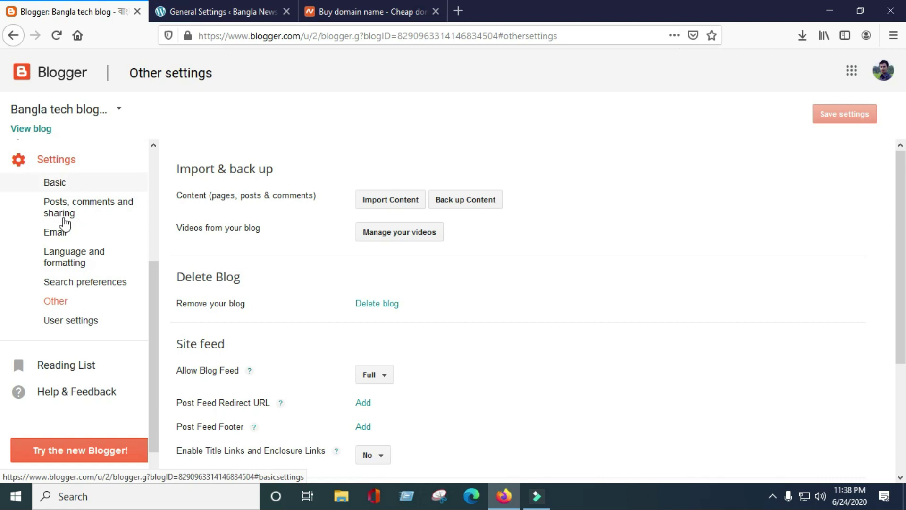
pyautogui.click(236, 14)
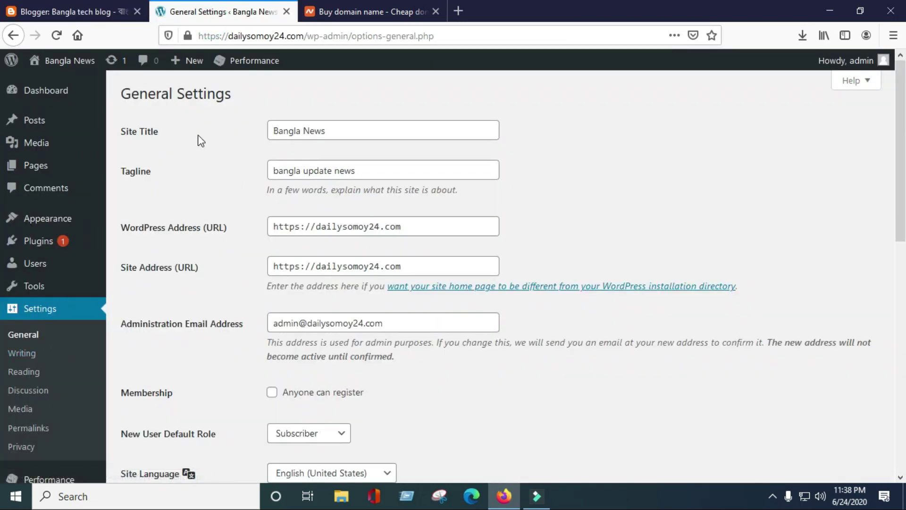
# Highlight the Site Title, Tagline and Site Address values in General Settings.
pyautogui.moveTo(357, 129); pyautogui.dragTo(259, 133)
pyautogui.moveTo(364, 170); pyautogui.dragTo(242, 174)
pyautogui.scroll(-3, 168, 210)
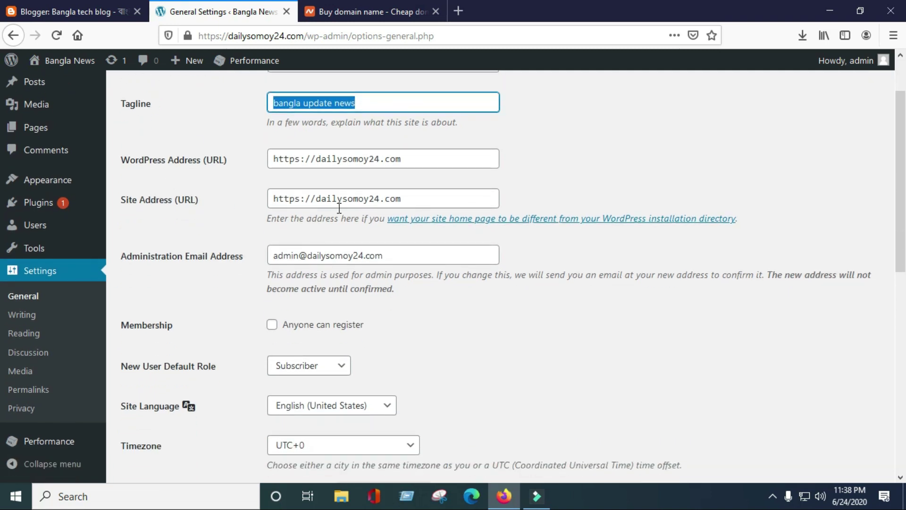
pyautogui.moveTo(414, 199); pyautogui.dragTo(278, 202)
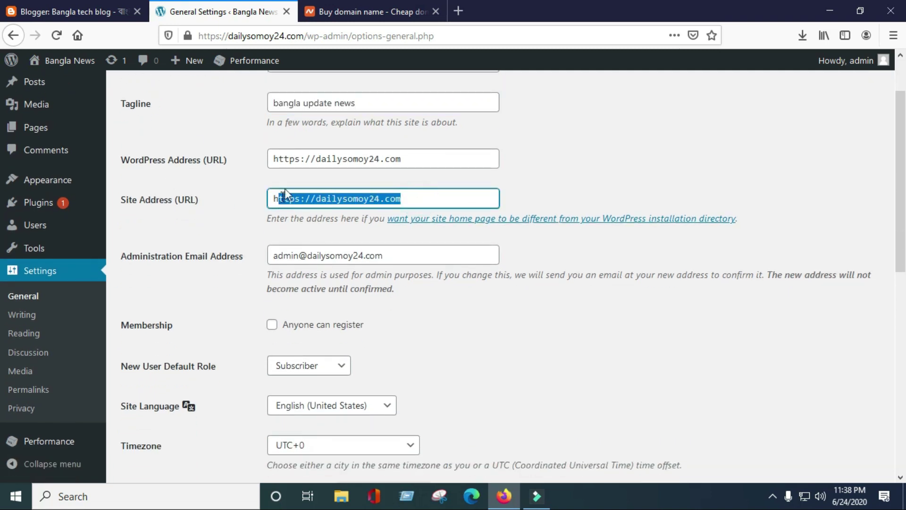
# Open Blogger's Basic settings and examine its title, description, blog address and HTTPS options.
pyautogui.click(69, 13)
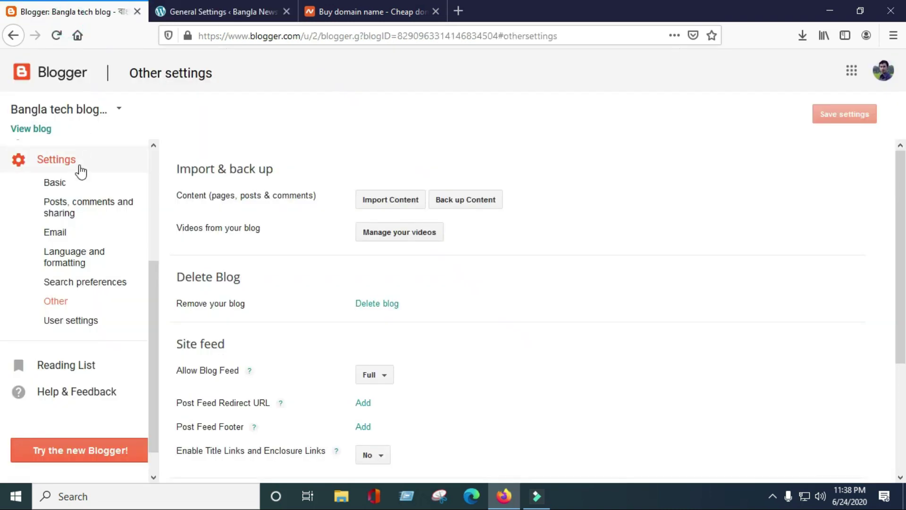
pyautogui.click(66, 185)
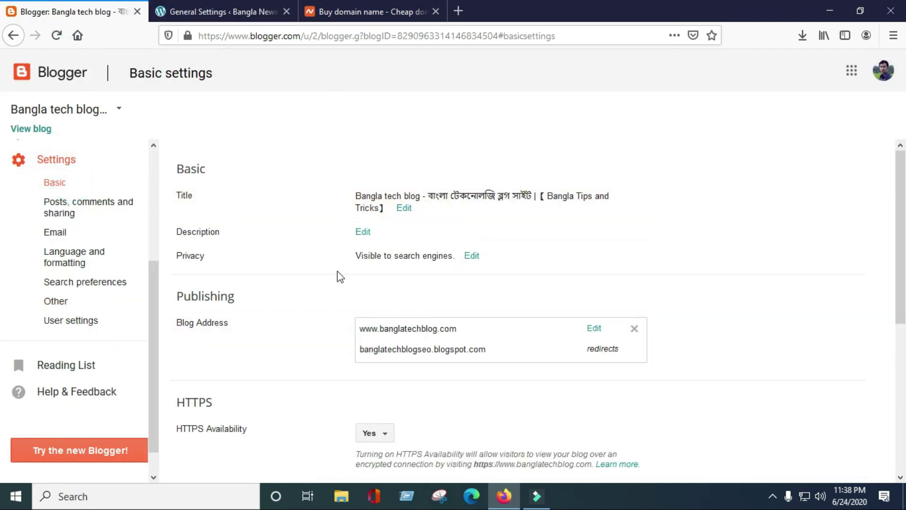
pyautogui.scroll(2, 249, 113)
pyautogui.click(234, 29)
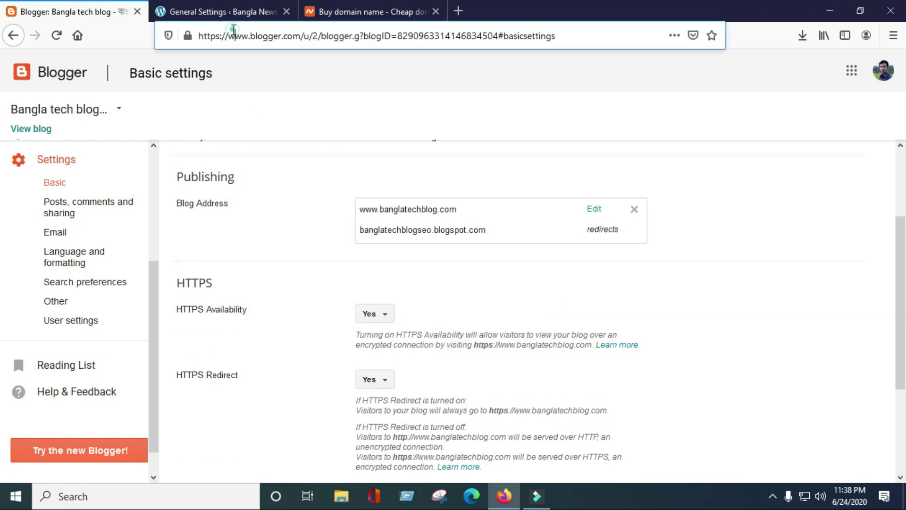
# Return to WordPress General Settings and review the language, timezone, date format, time format and week start options.
pyautogui.click(222, 12)
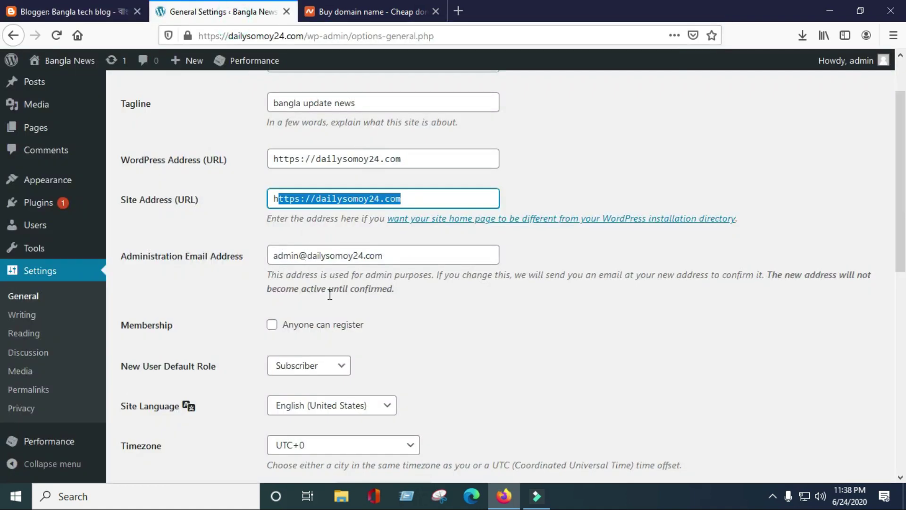
pyautogui.scroll(-5, 394, 318)
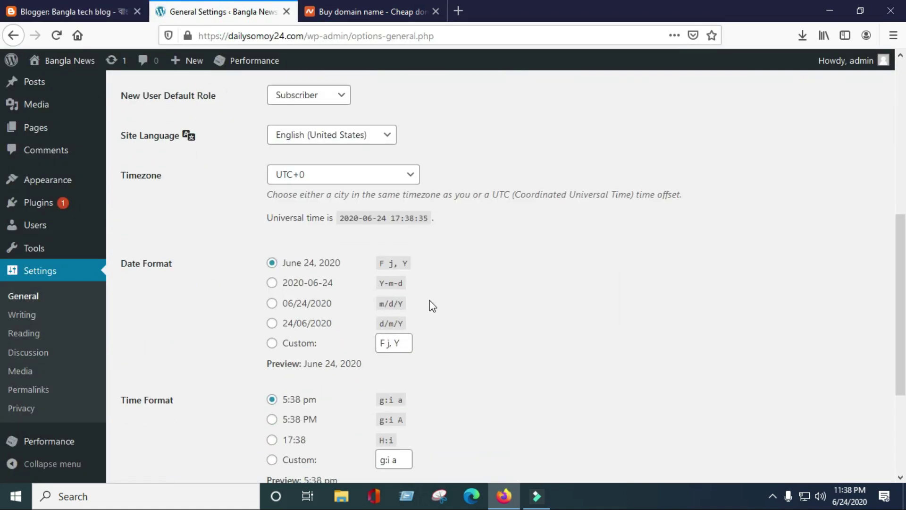
pyautogui.scroll(-3, 432, 306)
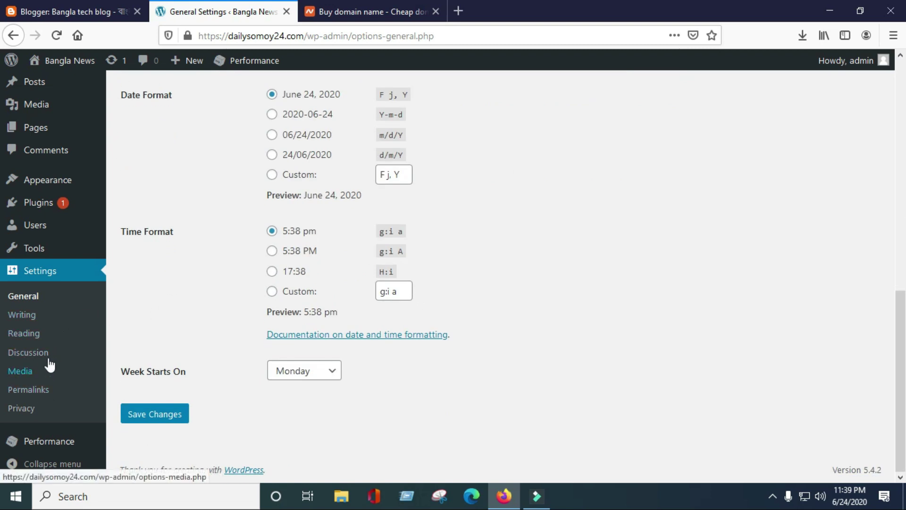
# Open the WordPress Permalink Settings and examine the common URL structures, custom structure tags and optional section.
pyautogui.click(47, 395)
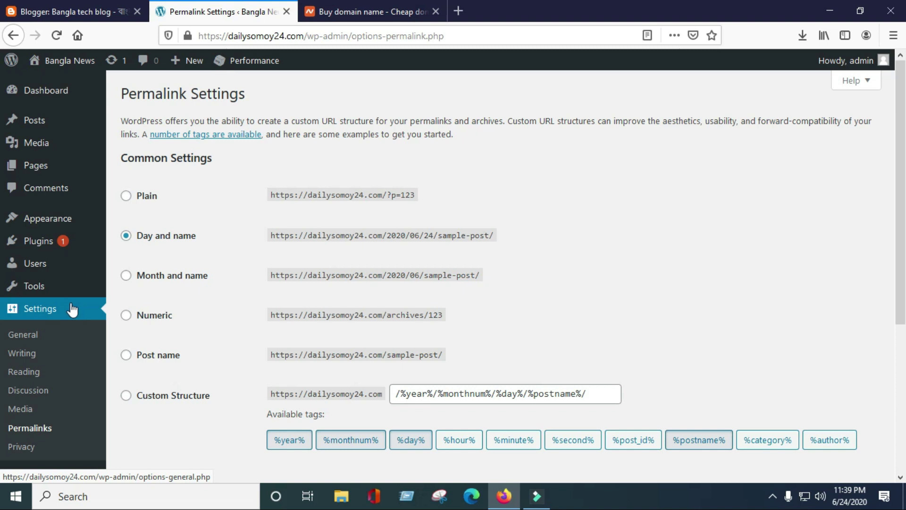
pyautogui.scroll(-2, 61, 308)
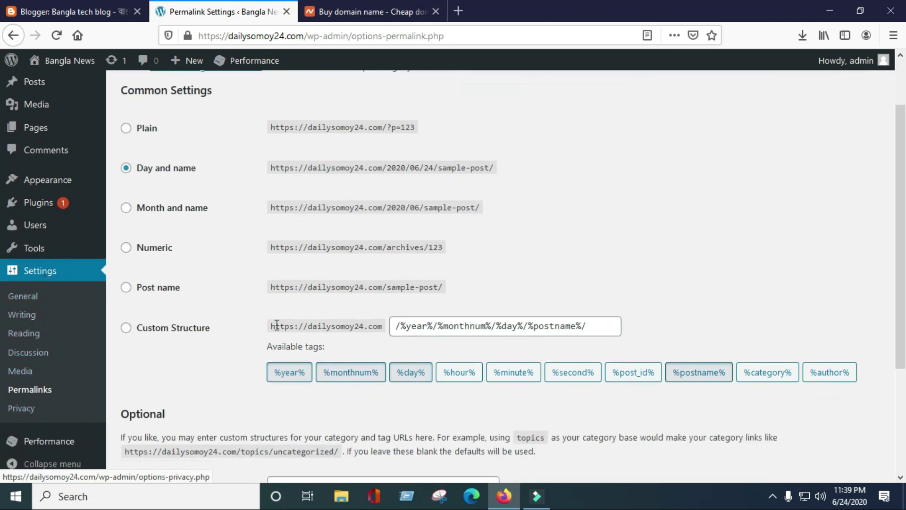
pyautogui.scroll(2, 268, 291)
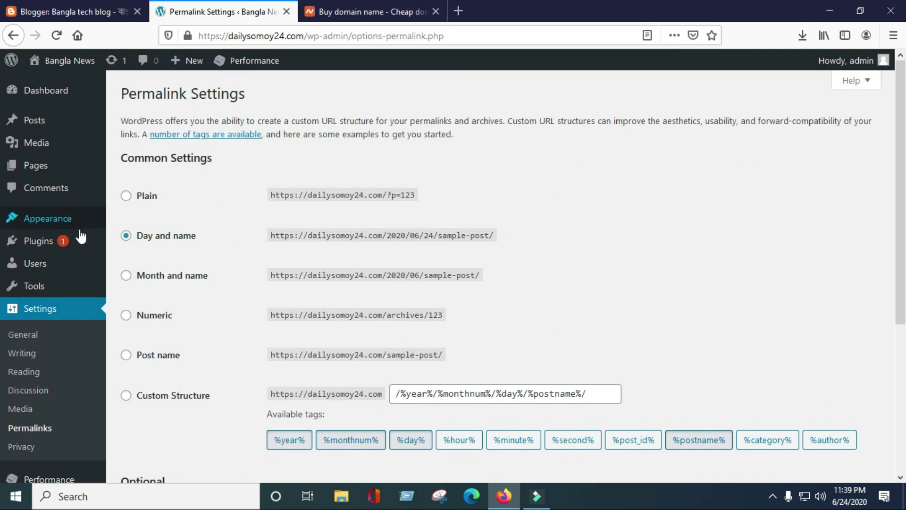
pyautogui.moveTo(65, 101)
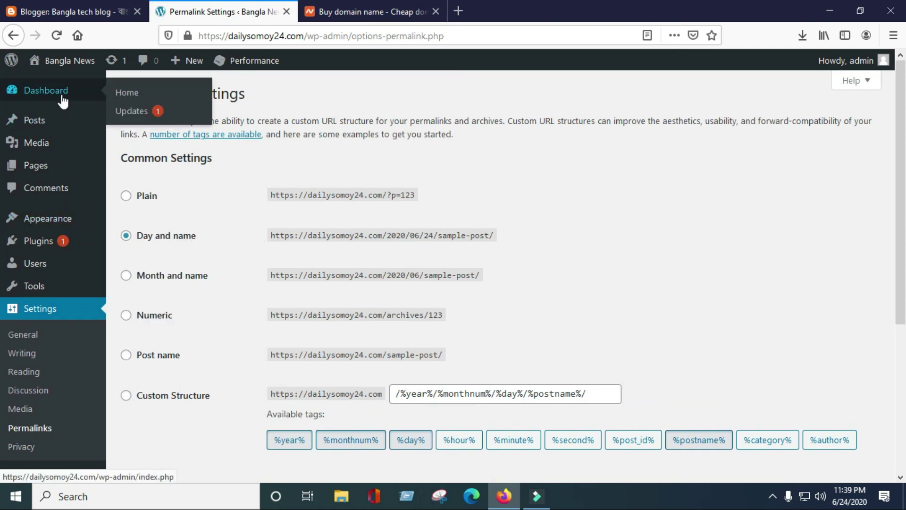